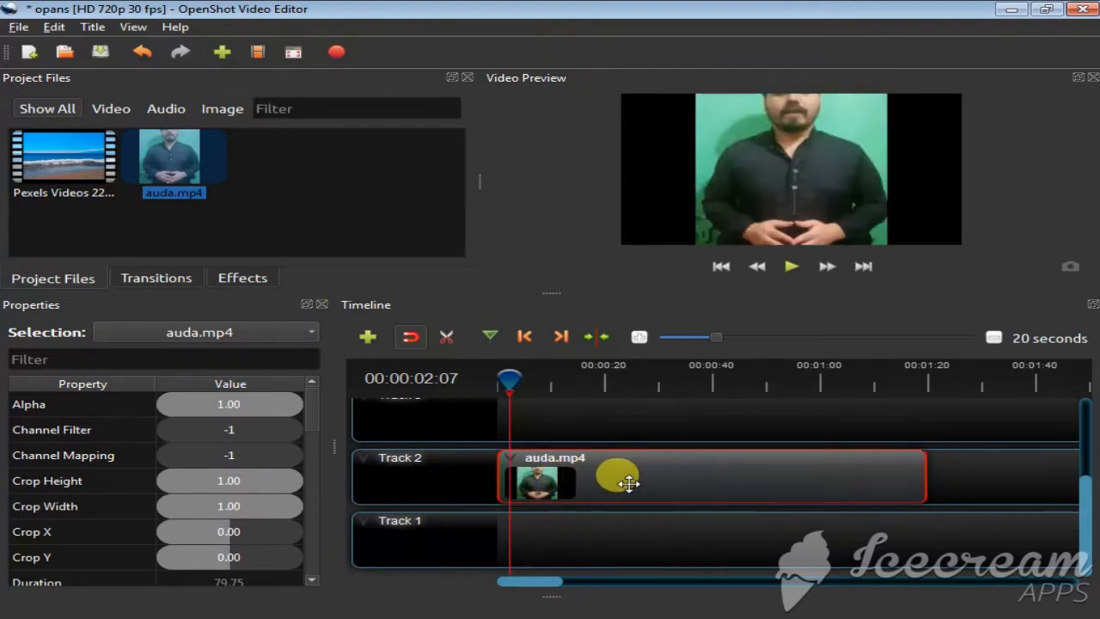
Place the Pexels beach video at the start of Track 1, beneath the auda.mp4 clip, and save the project
click(605, 548)
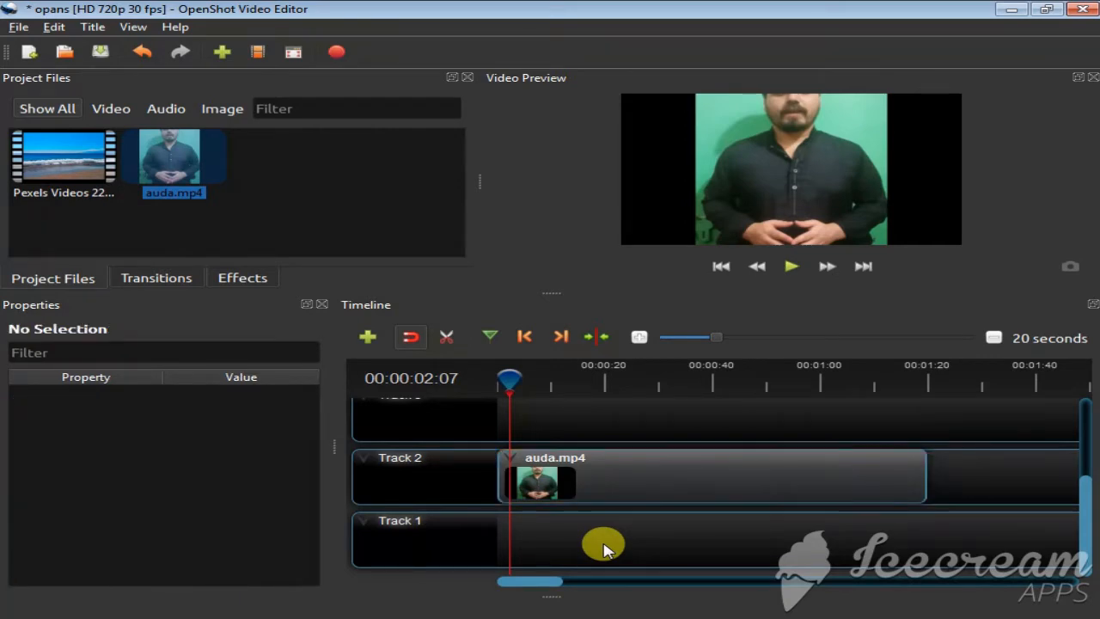
click(75, 185)
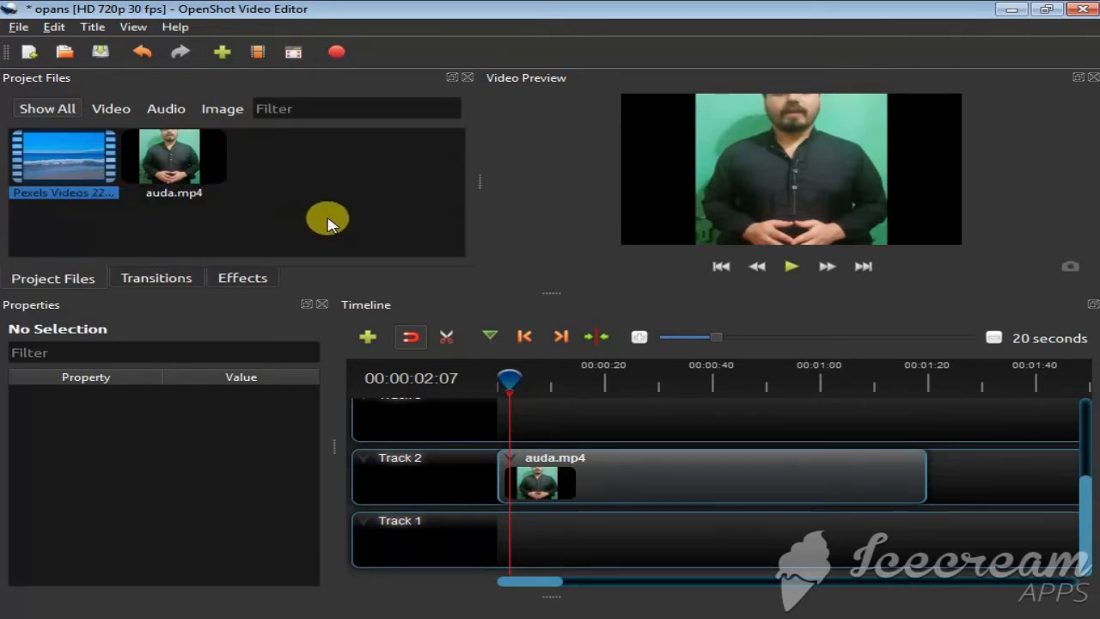
drag(74, 170, 540, 540)
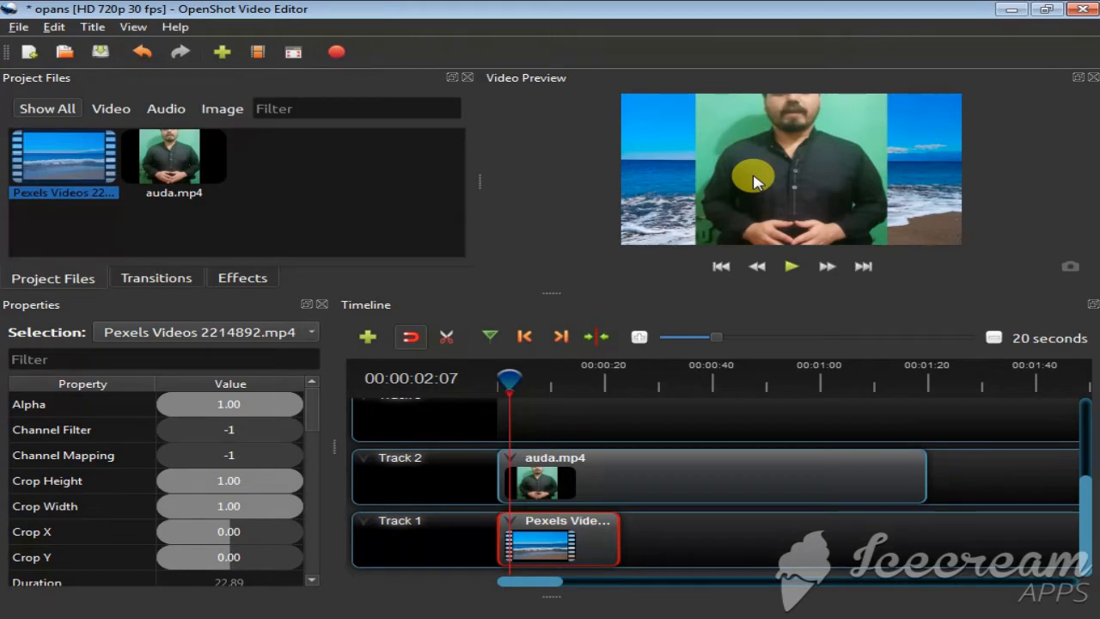
key(ctrl+s)
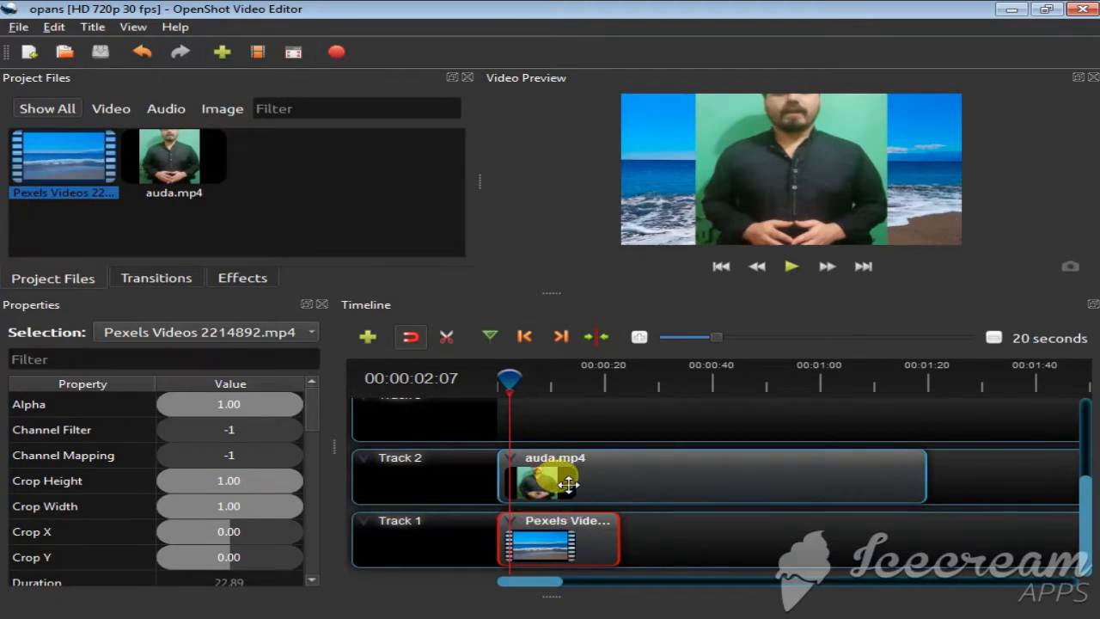
Preview the two layered clips from about 4 seconds in and return the playhead to the start of the timeline
click(578, 478)
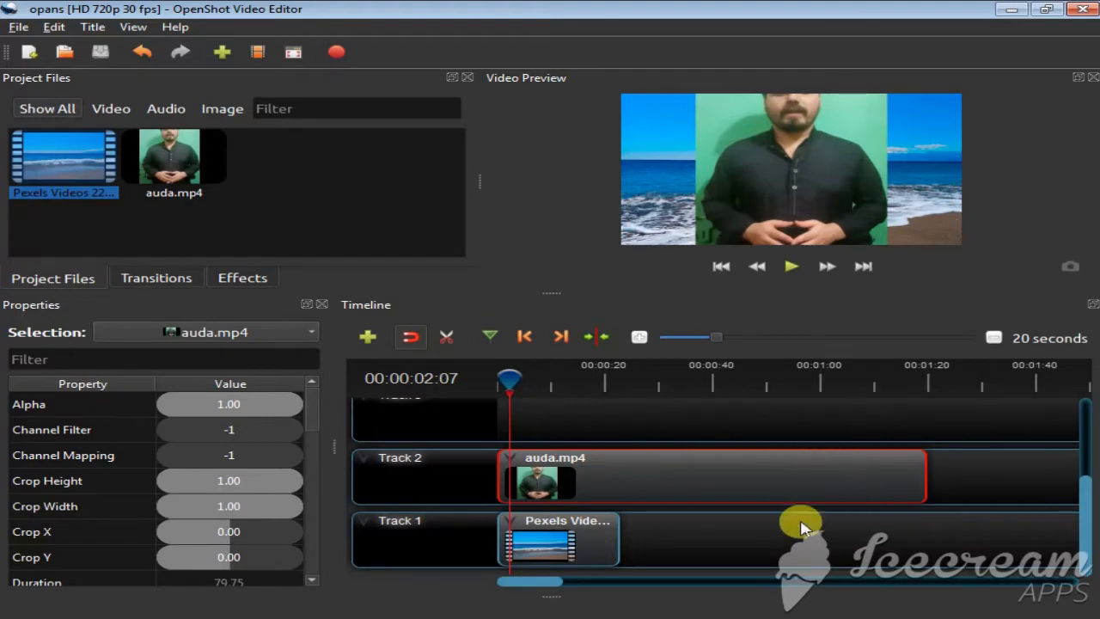
click(531, 545)
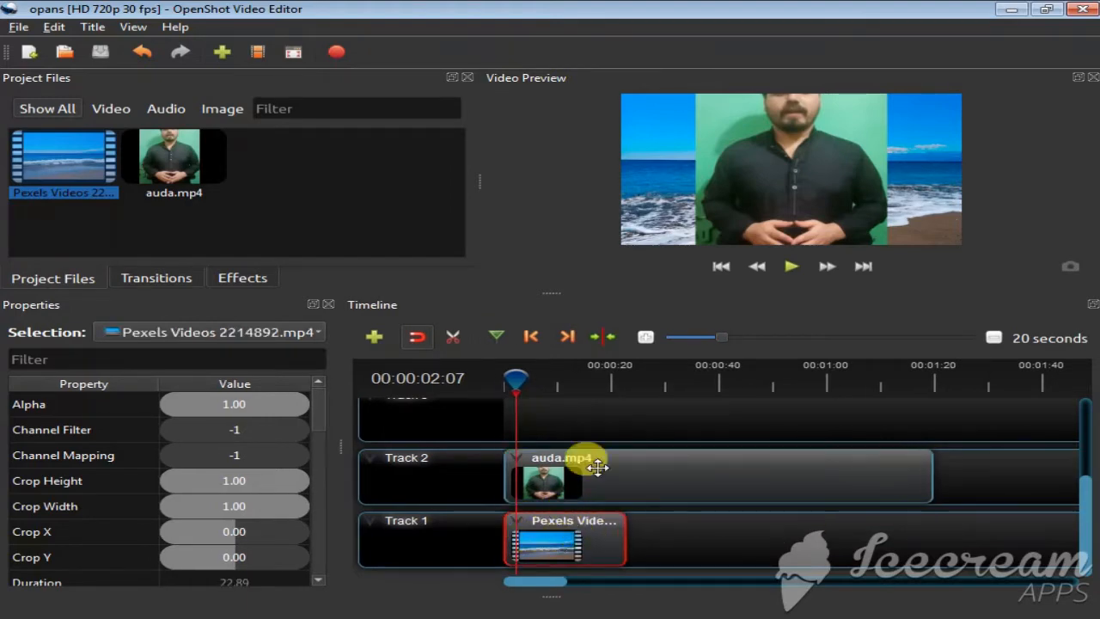
click(633, 460)
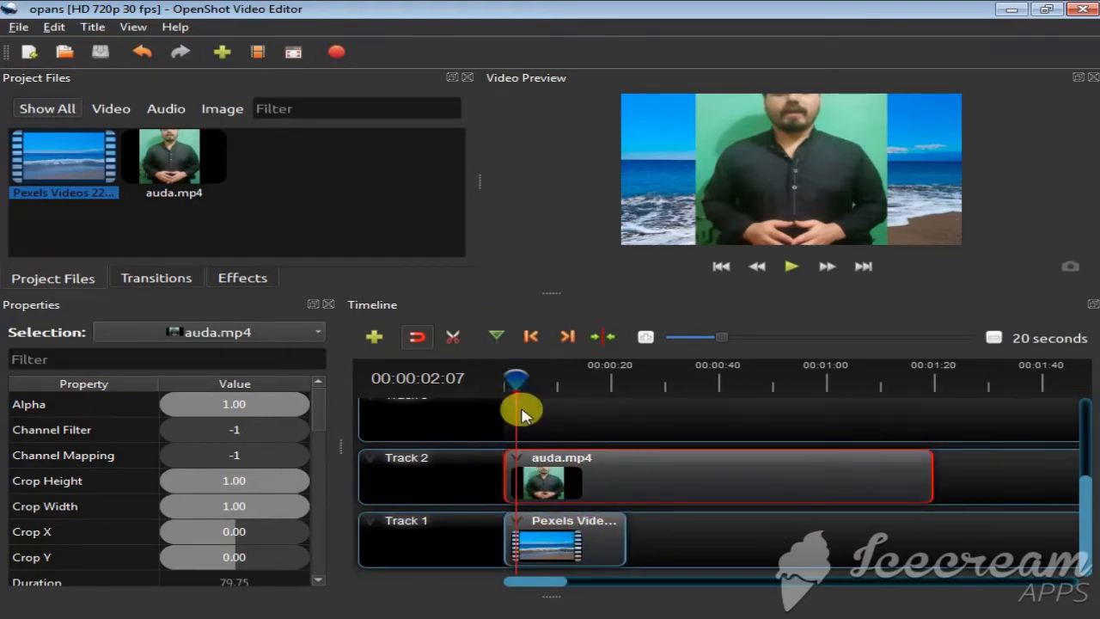
drag(513, 375, 528, 375)
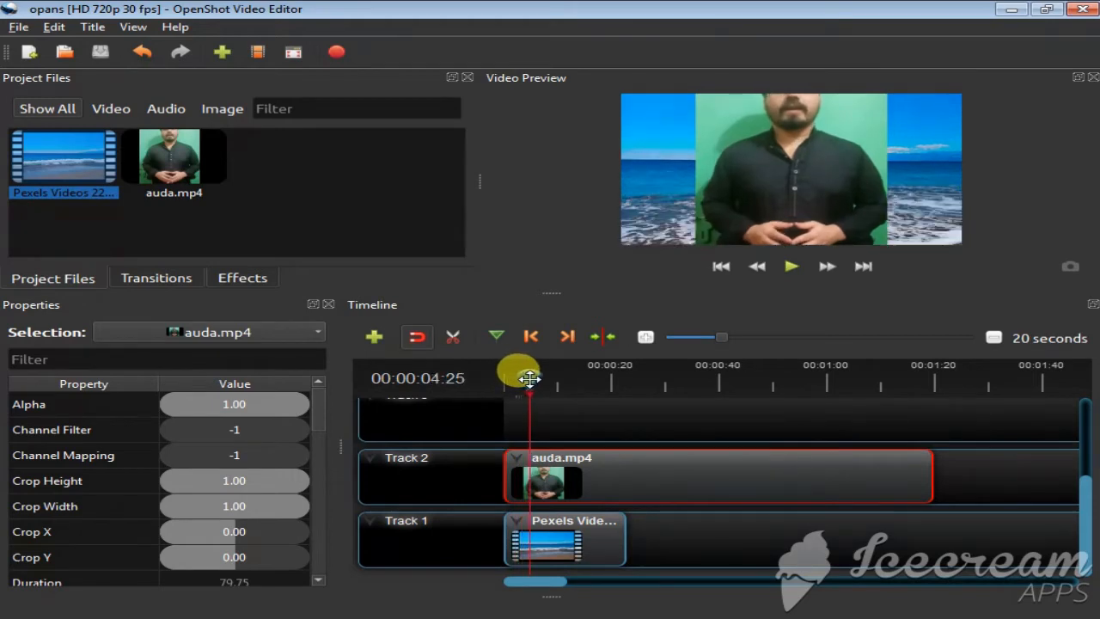
click(791, 267)
click(791, 267)
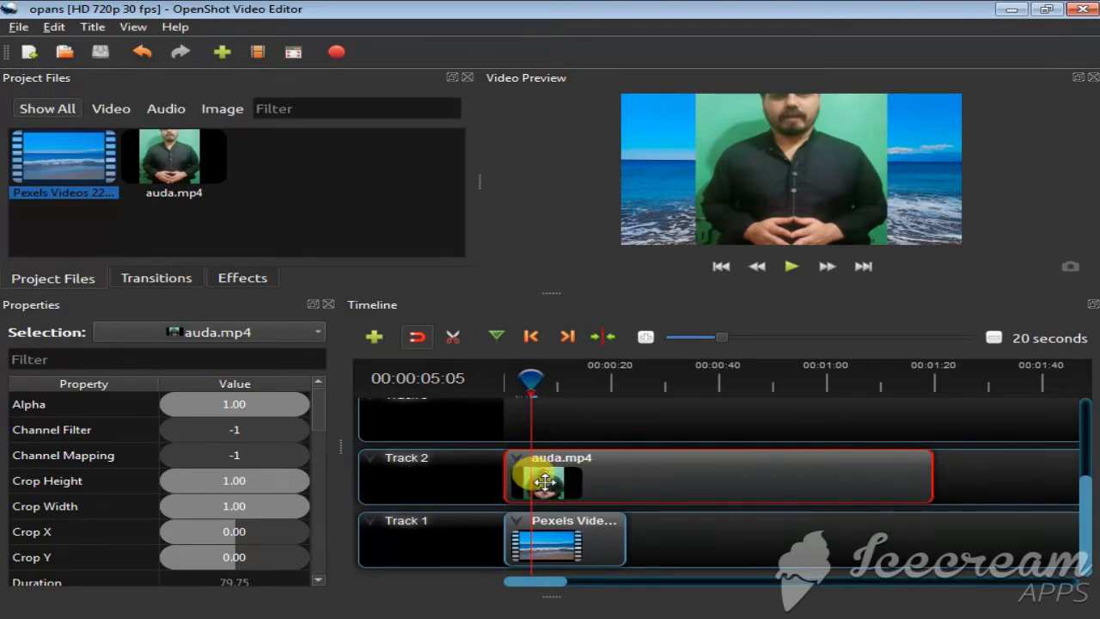
click(530, 338)
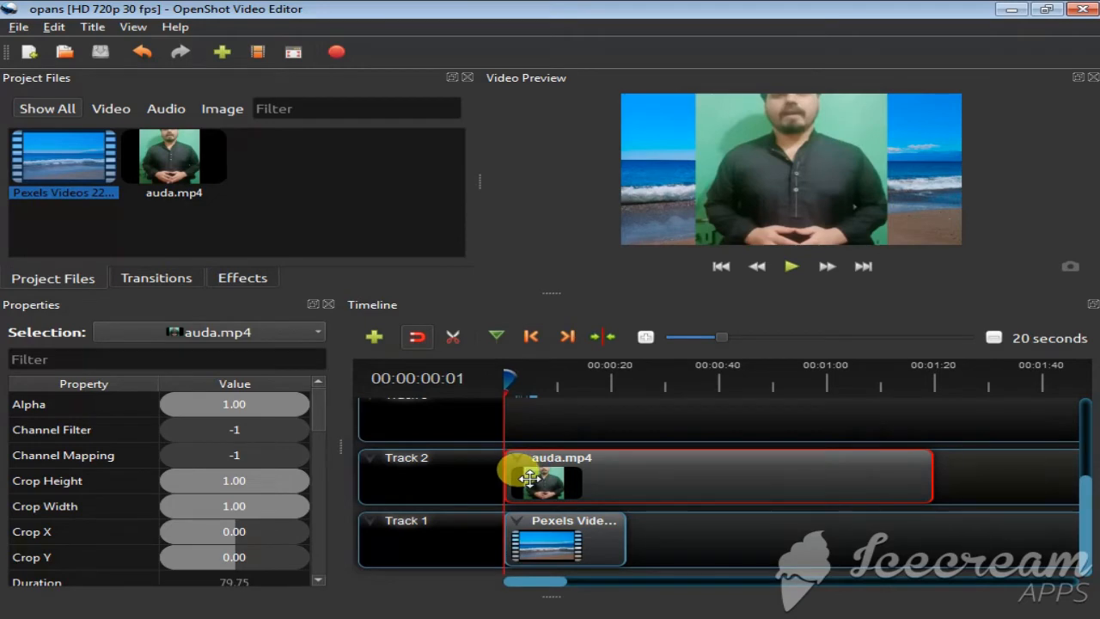
Apply the Chroma Key (Greenscreen) effect to the auda.mp4 clip on Track 2
click(242, 280)
scroll(405, 221, down, 5)
scroll(368, 233, up, 5)
scroll(260, 205, down, 5)
scroll(261, 205, up, 5)
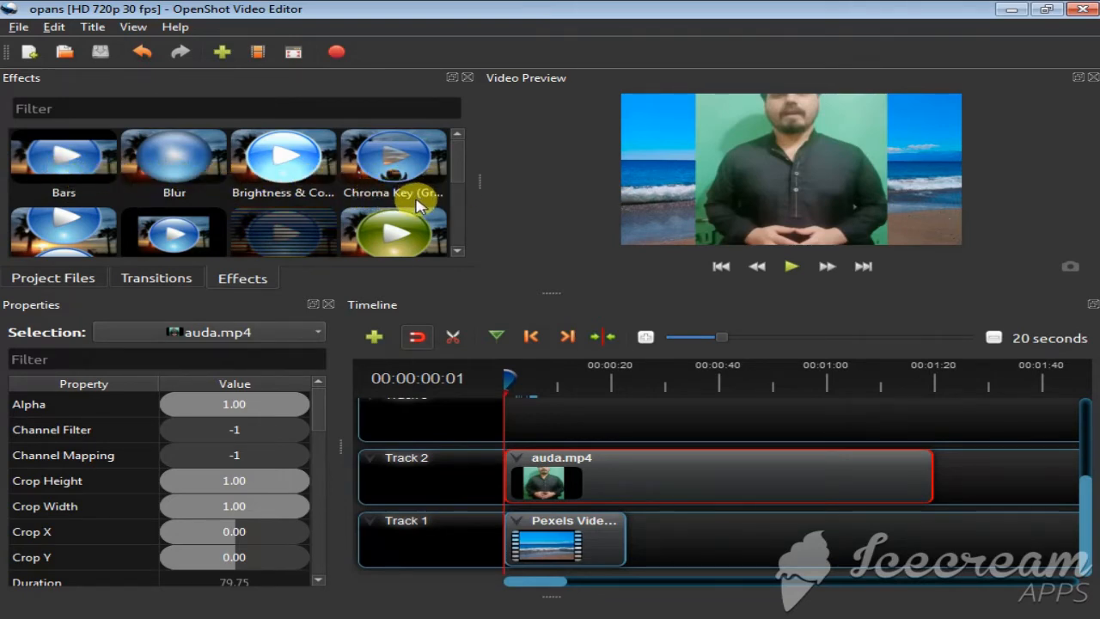
drag(389, 184, 541, 481)
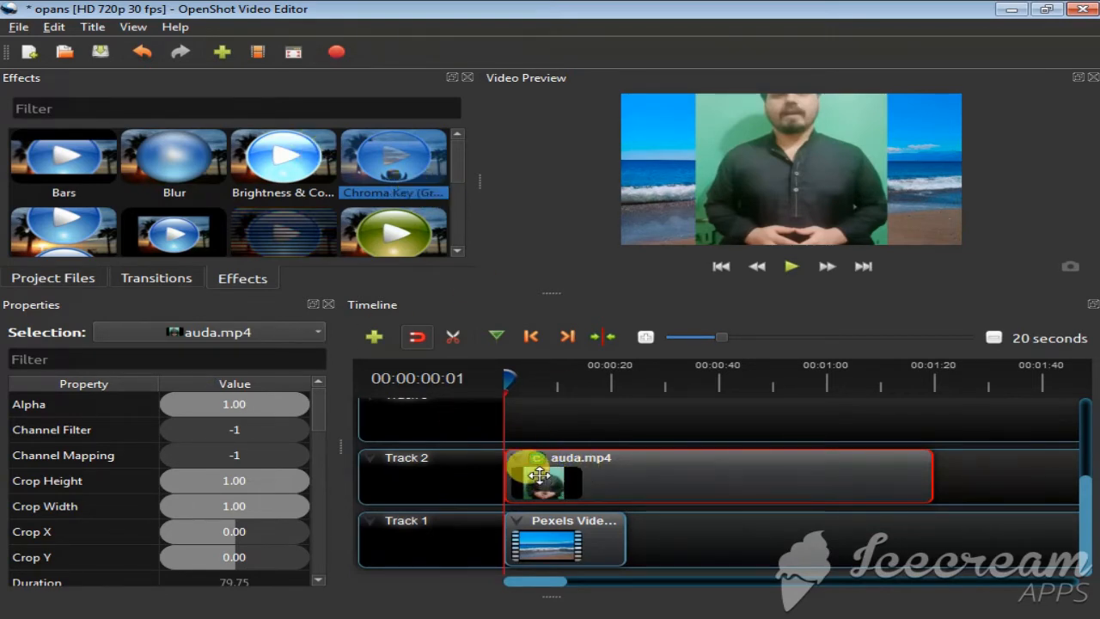
Set the Chroma Key effect's key color to #8ddbb7 by sampling the green backdrop beside the man's head in the preview
click(542, 467)
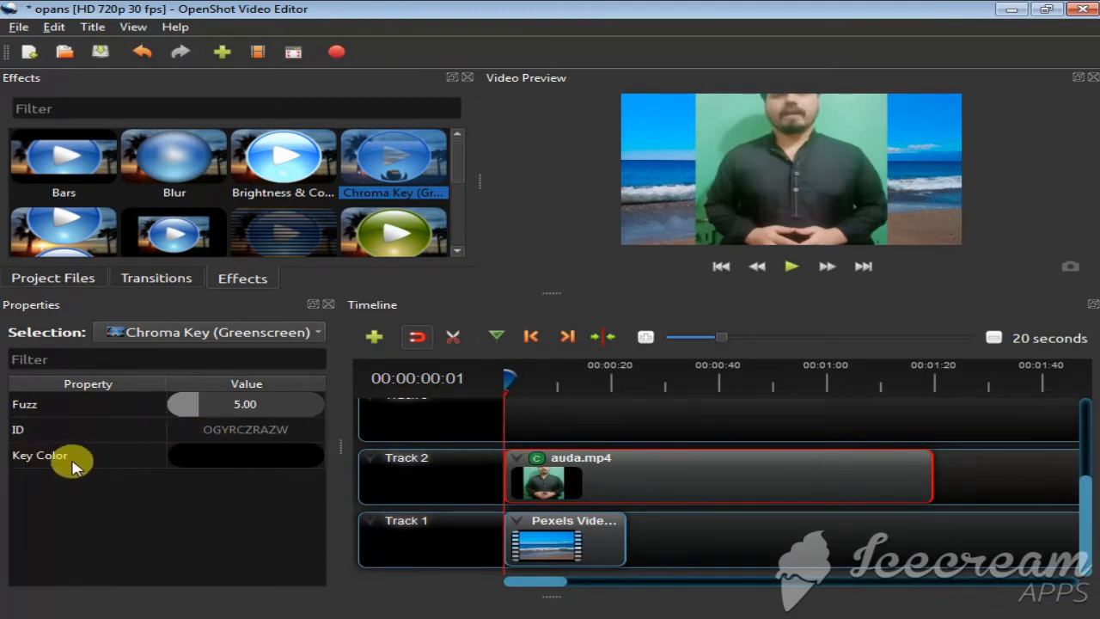
double_click(250, 464)
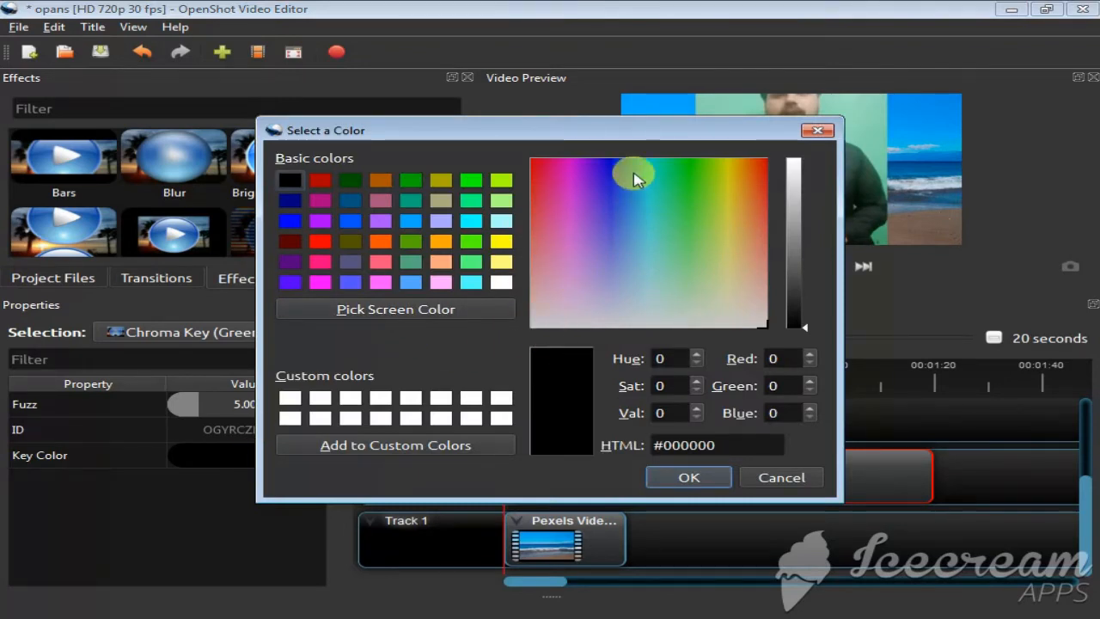
drag(635, 131, 426, 103)
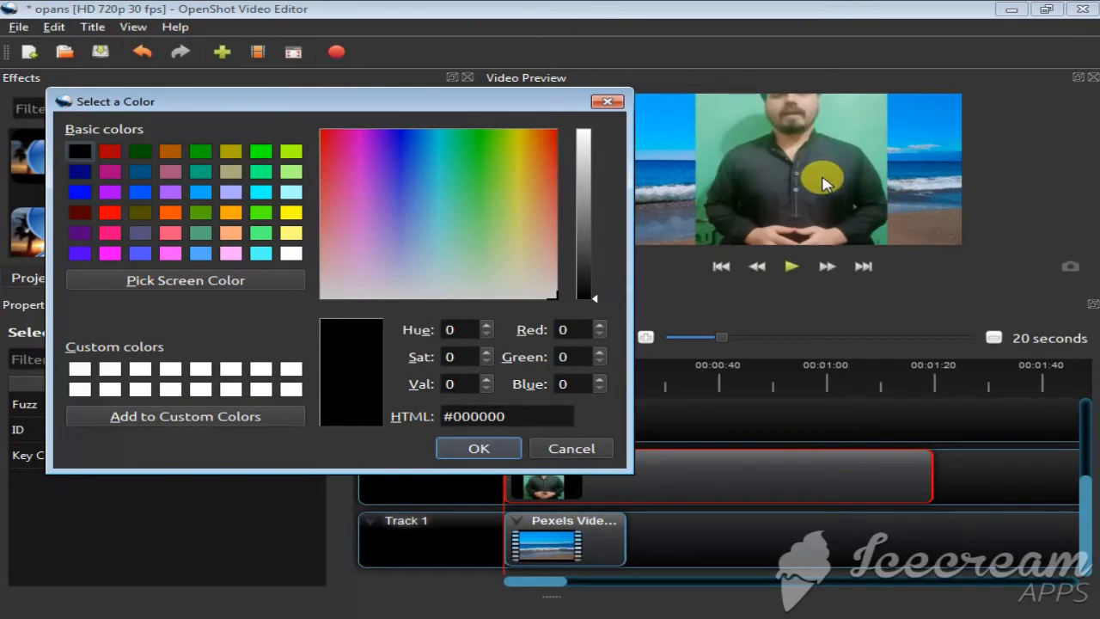
click(197, 289)
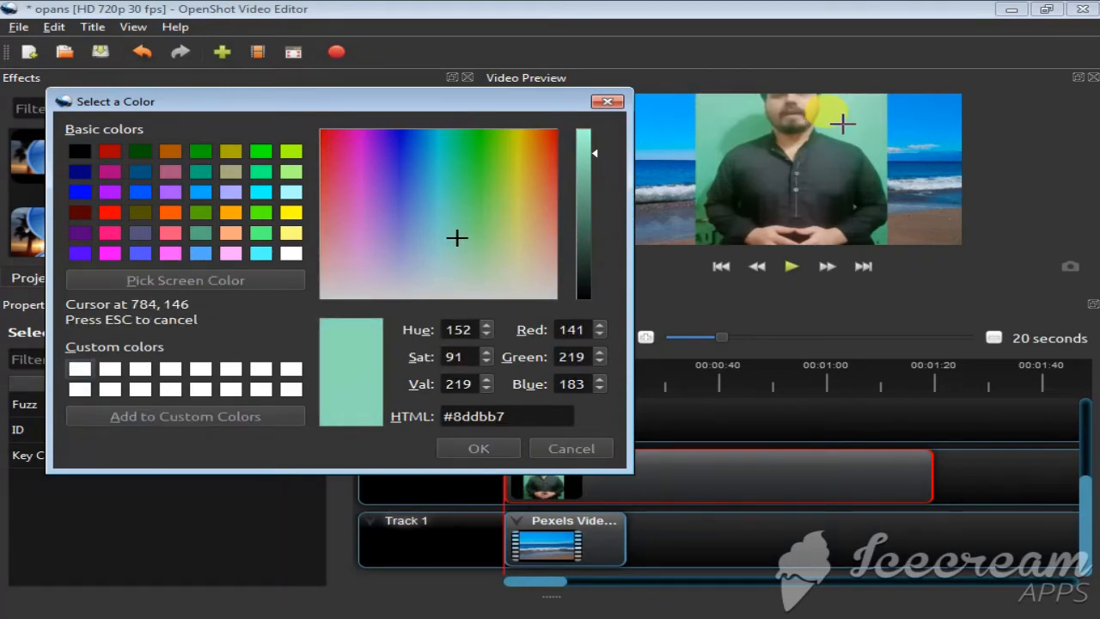
key(Escape)
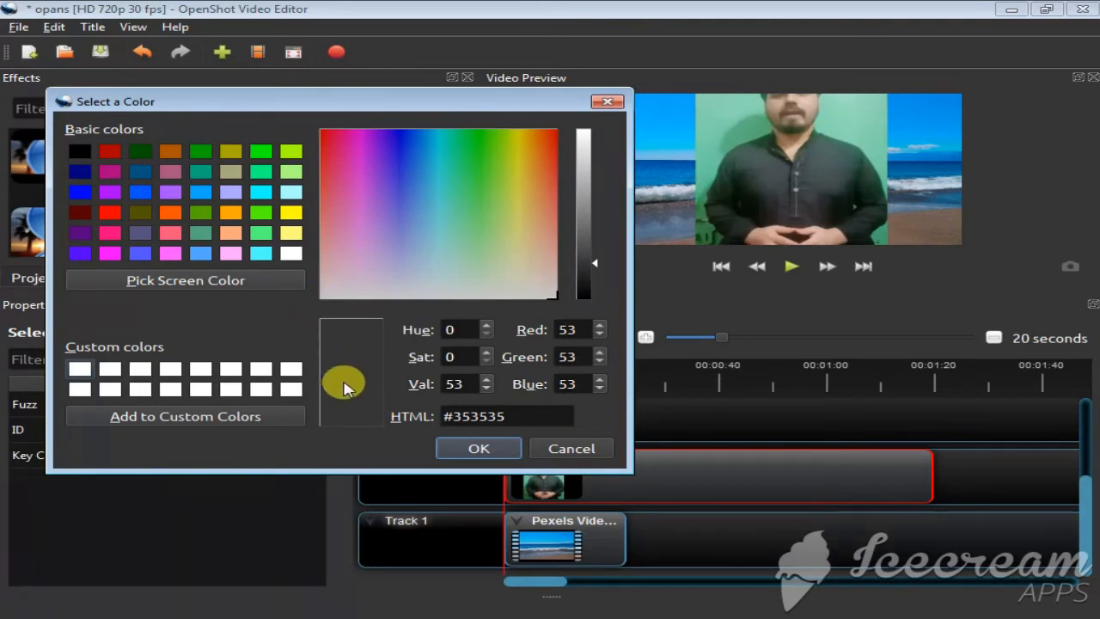
click(232, 280)
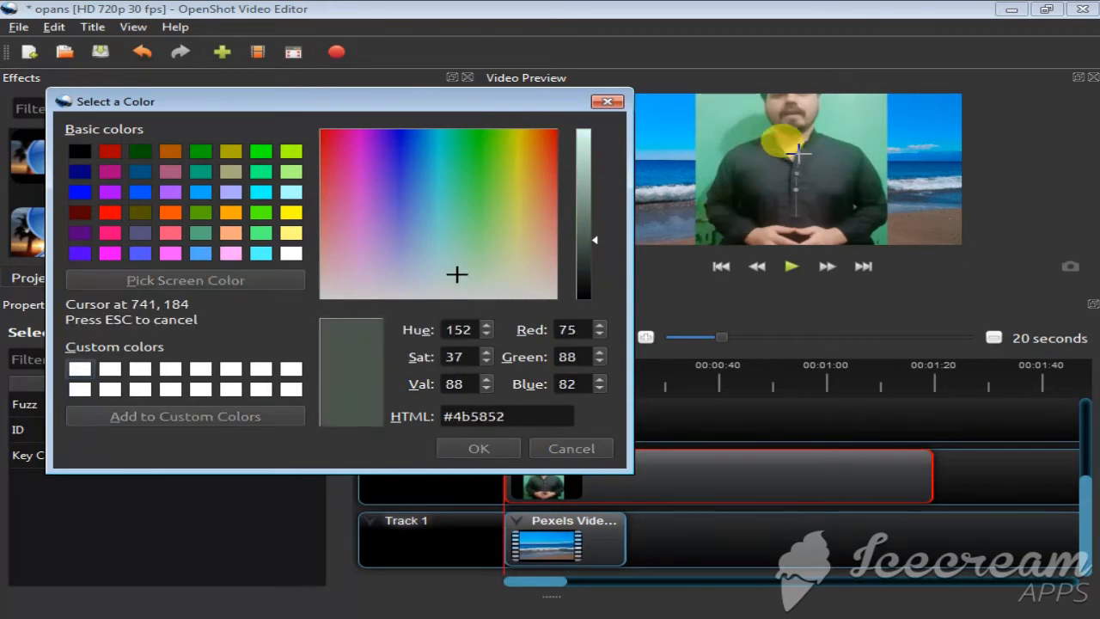
click(840, 121)
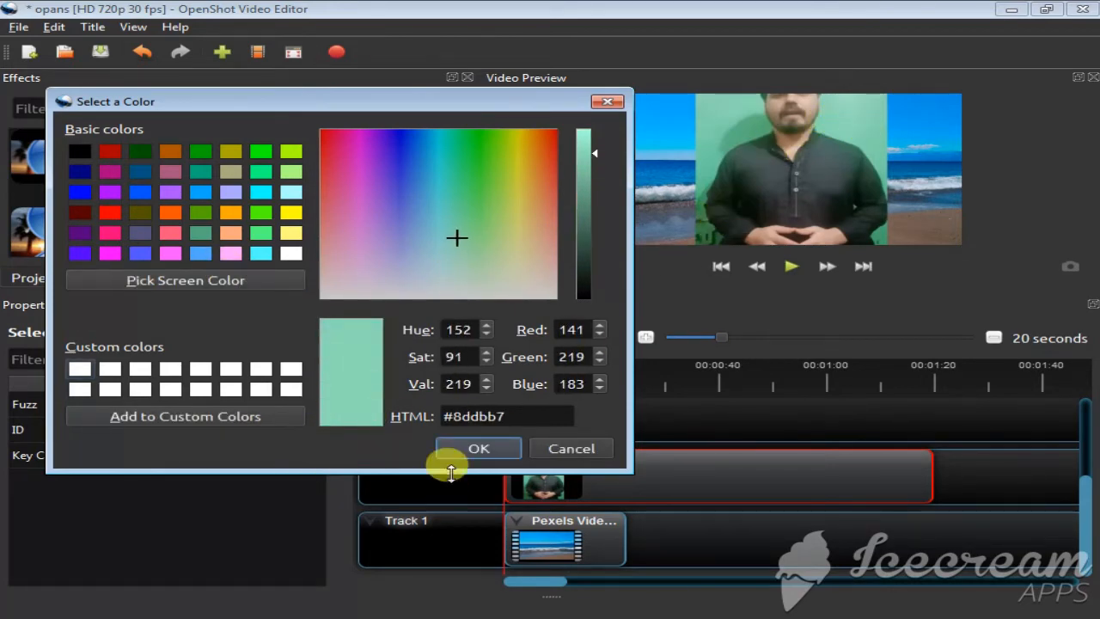
click(473, 449)
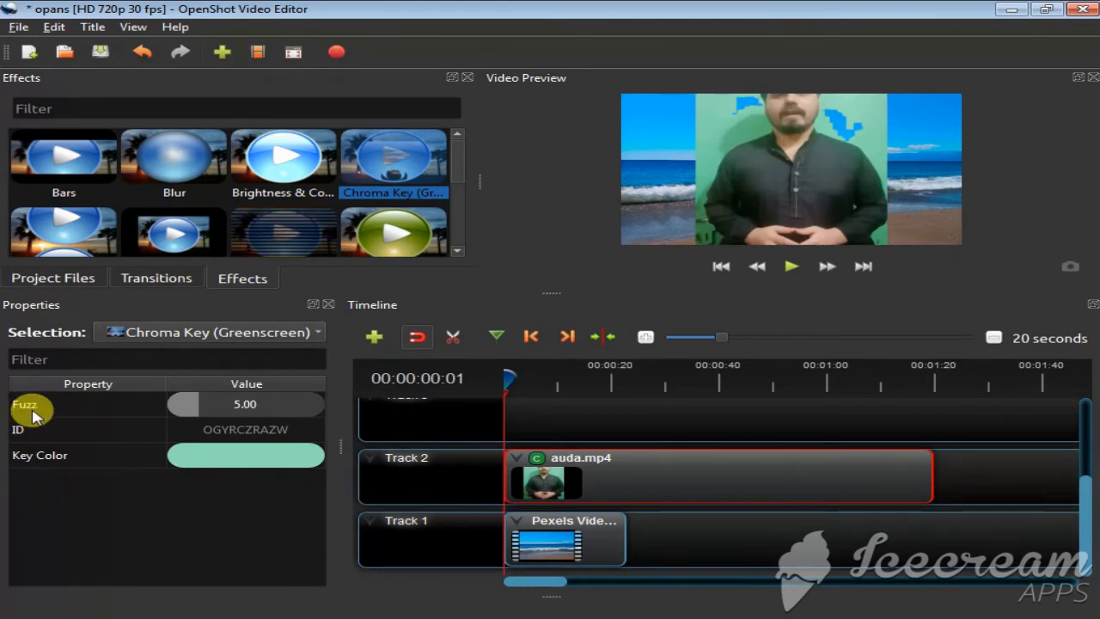
Set the Chroma Key effect's fuzz to 100 and save the project
double_click(250, 406)
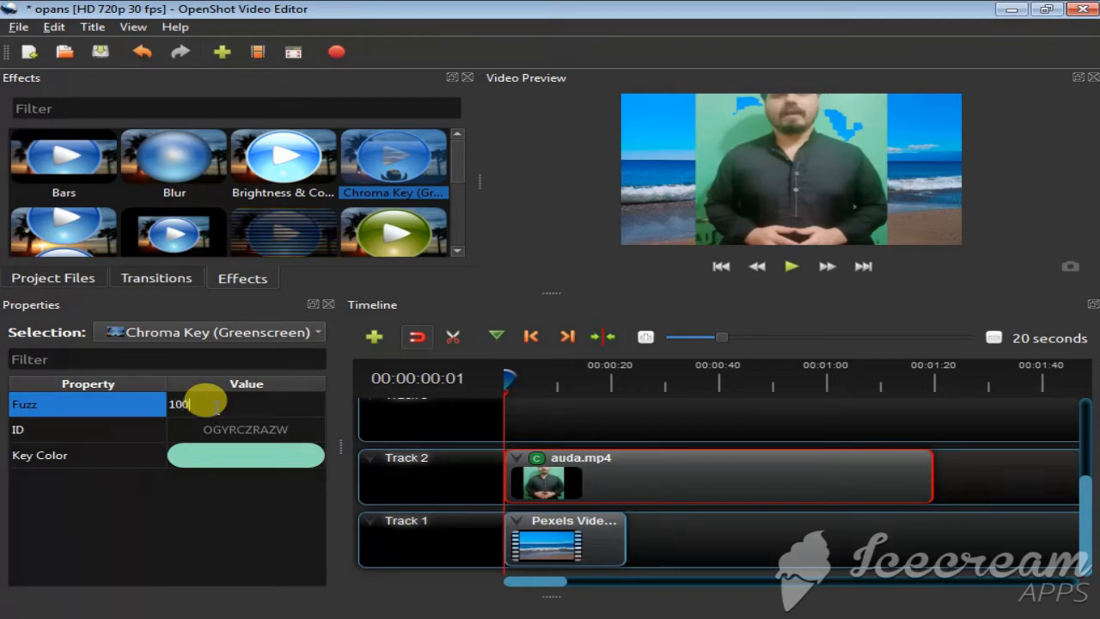
key(Return)
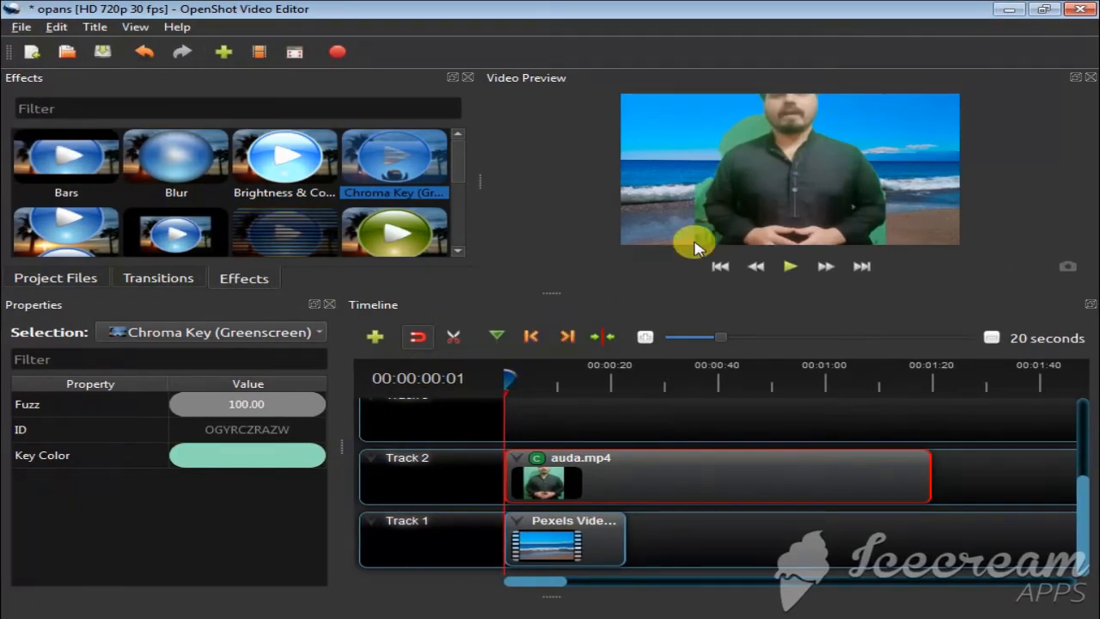
key(ctrl+s)
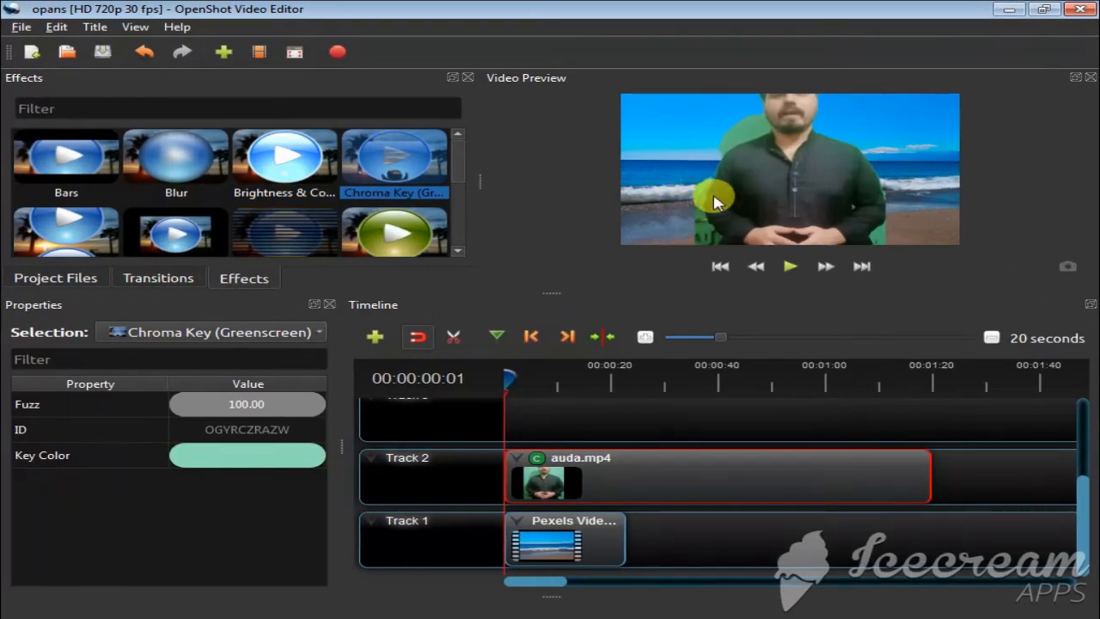
Raise the Chroma Key effect's fuzz to 120
double_click(246, 411)
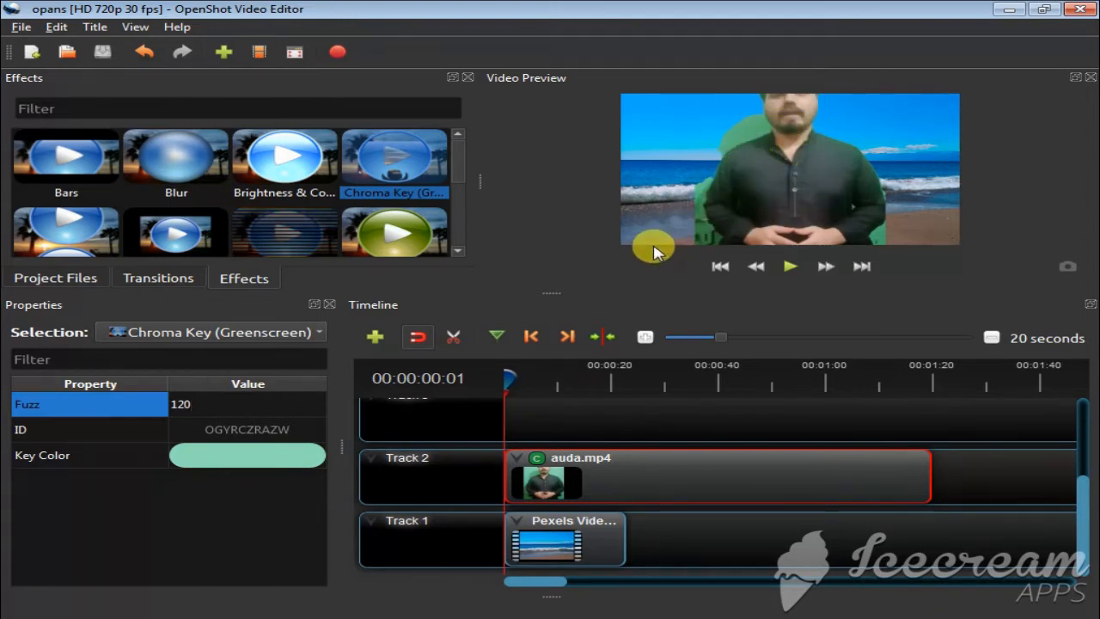
key(Return)
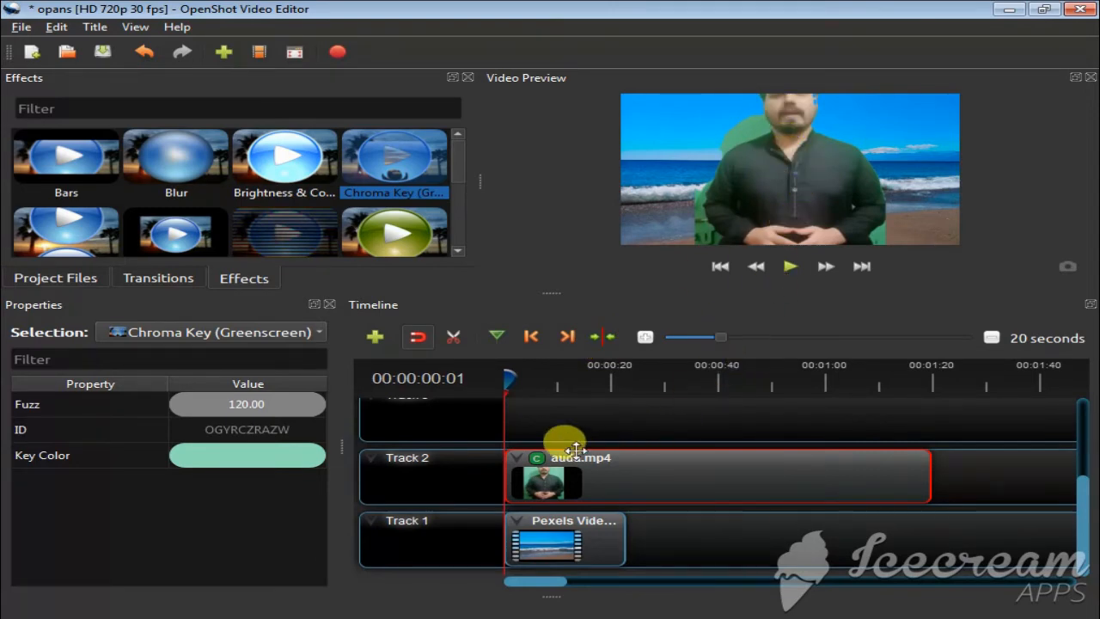
Transform the auda.mp4 clip by moving it down in the frame until the man's whole head shows, and deselect it
right_click(546, 479)
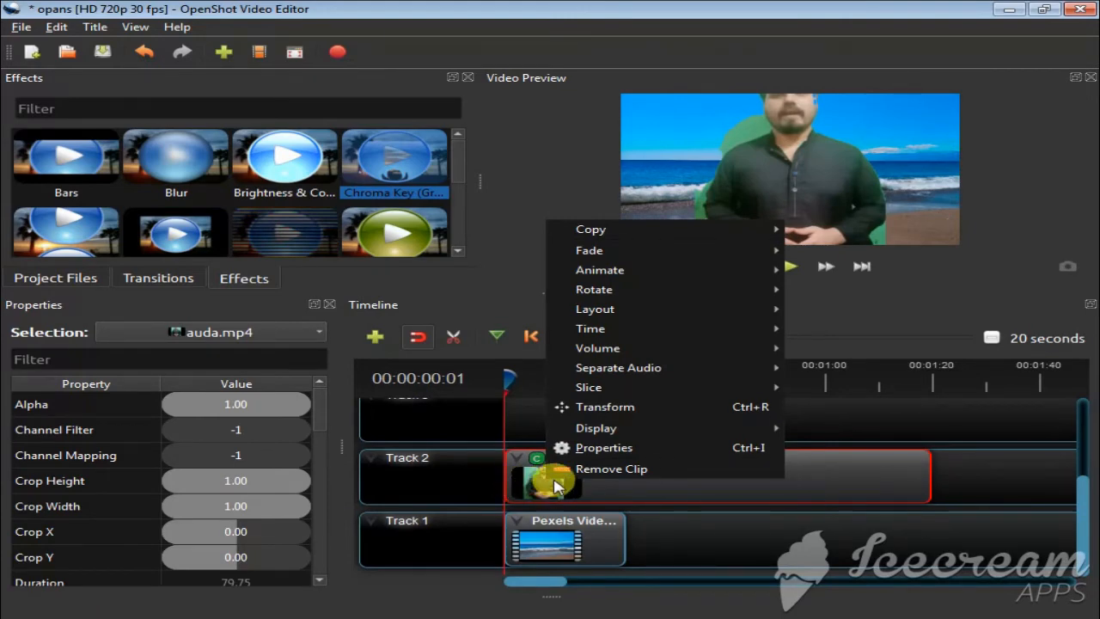
click(613, 415)
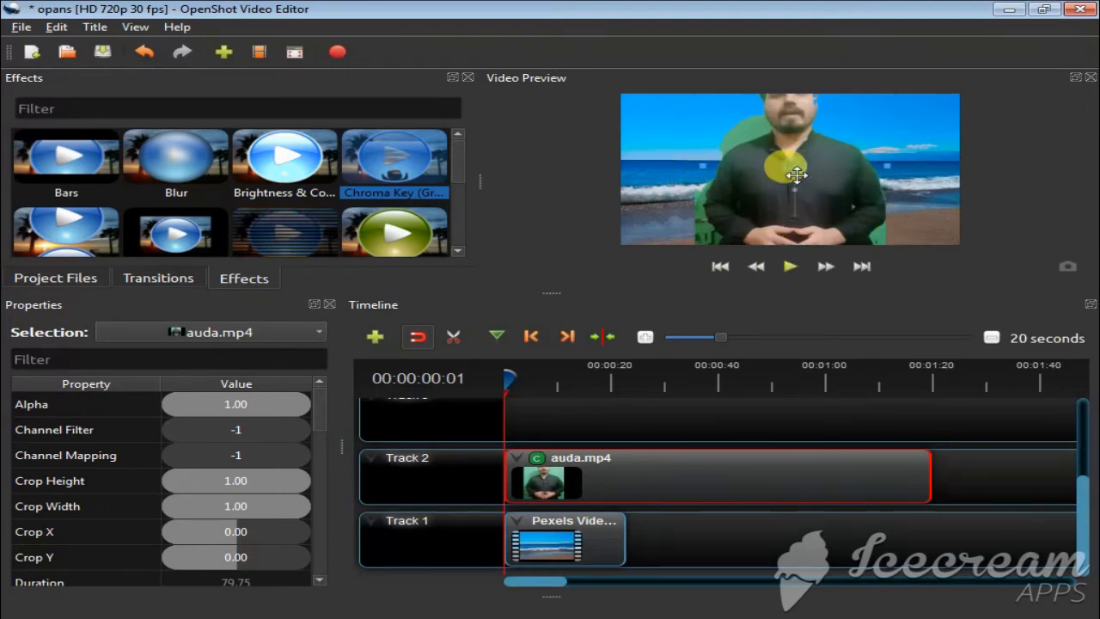
drag(795, 169, 535, 261)
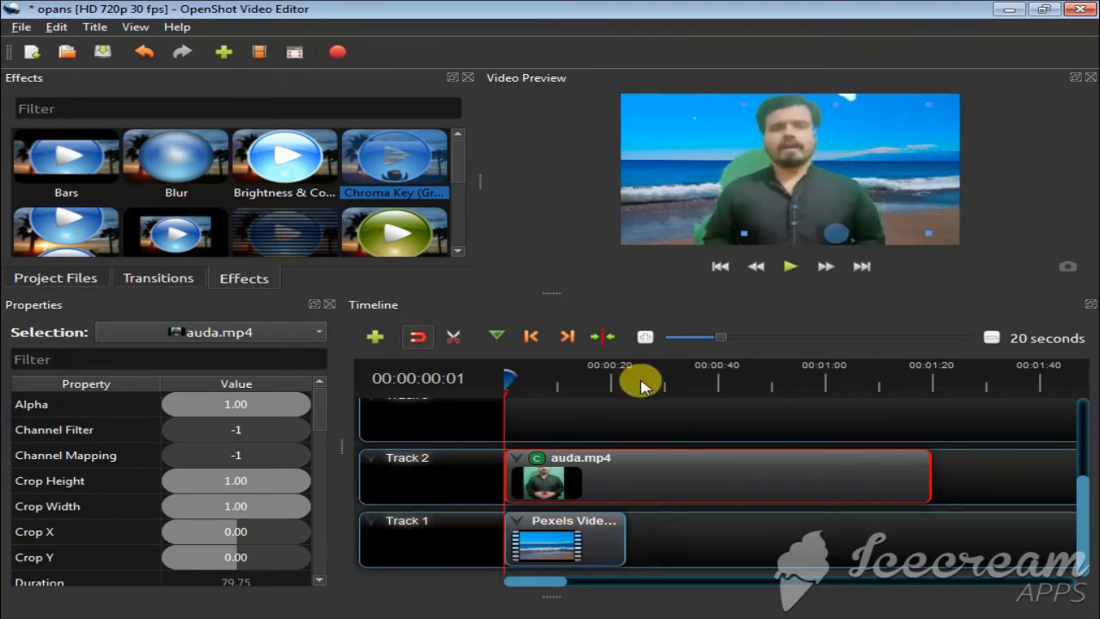
click(990, 485)
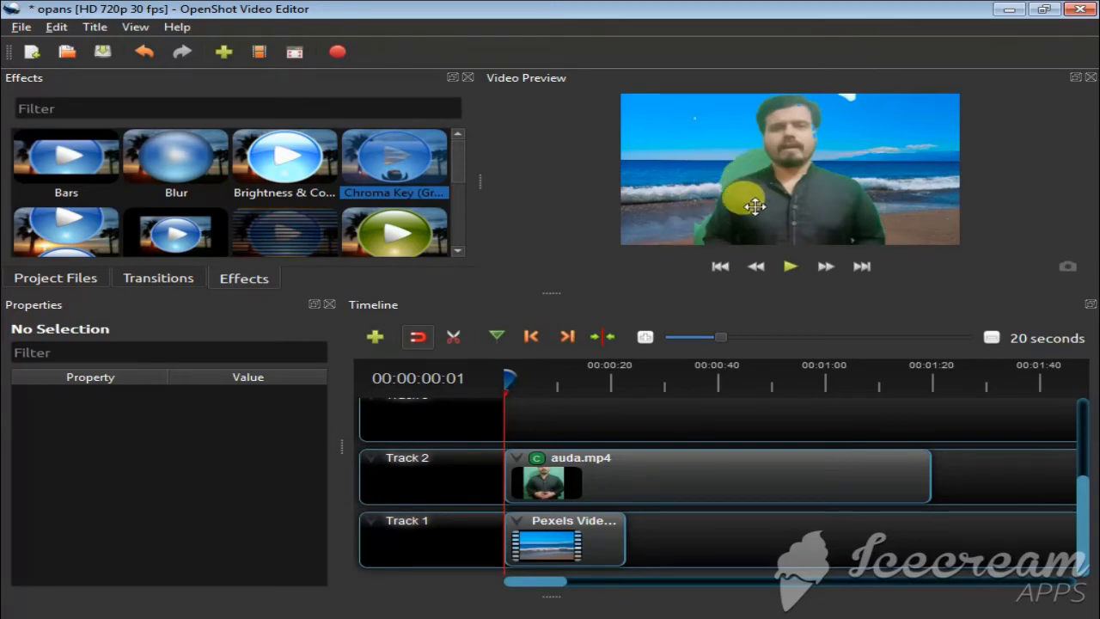
Add a second Chroma Key (Greenscreen) effect to the auda.mp4 clip on Track 2
drag(391, 170, 571, 487)
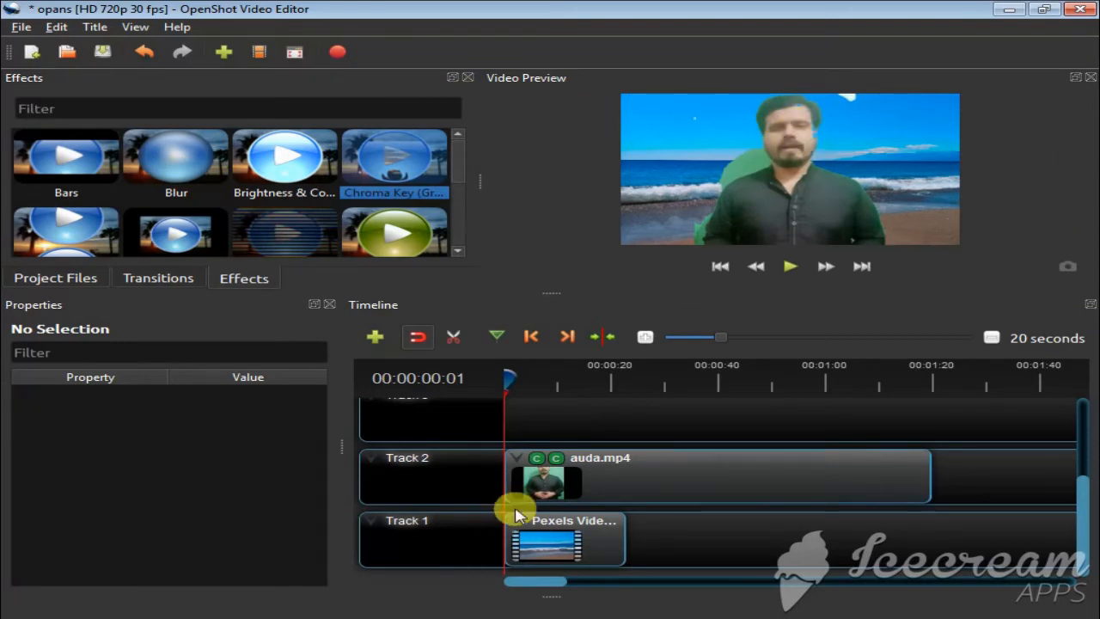
Try a fuzz of 110 on the first Chroma Key effect of auda.mp4 and settle on 100
click(537, 459)
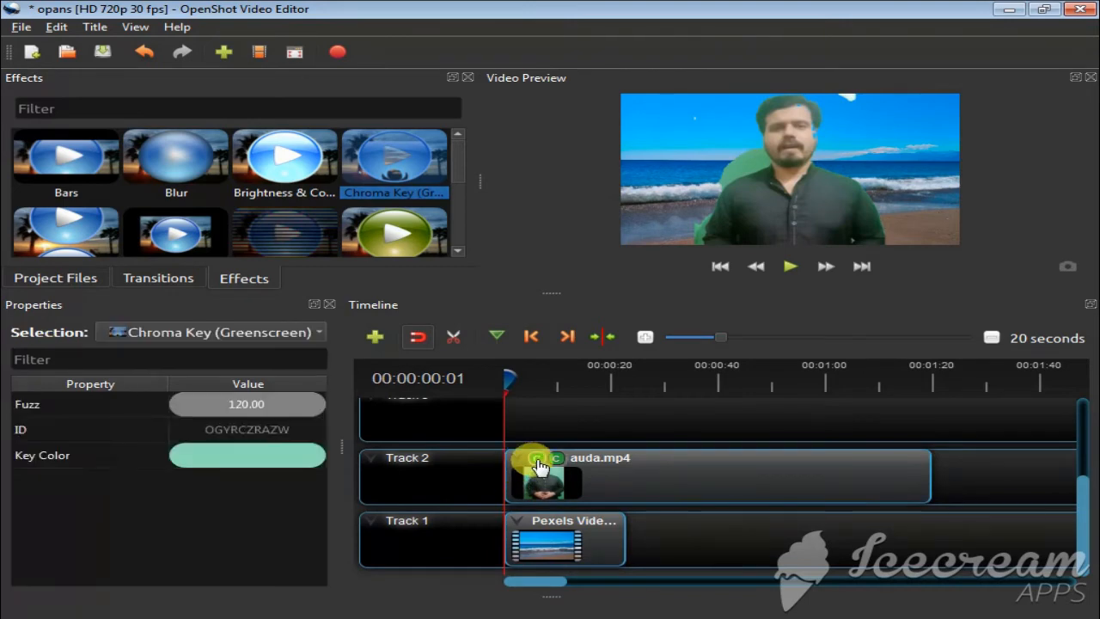
double_click(231, 403)
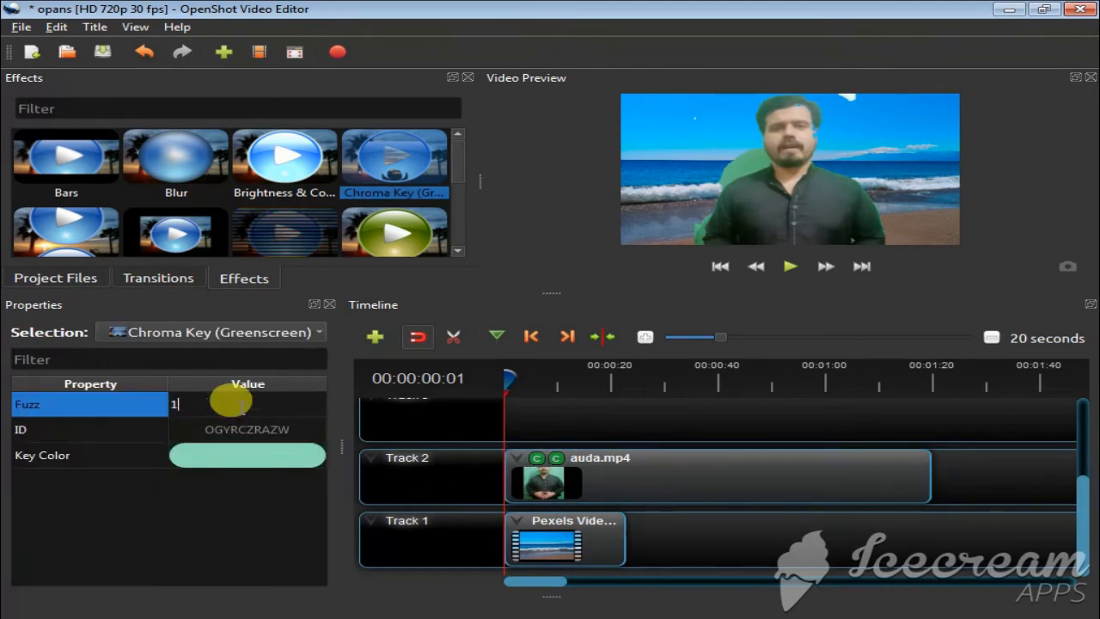
text(110)
key(Return)
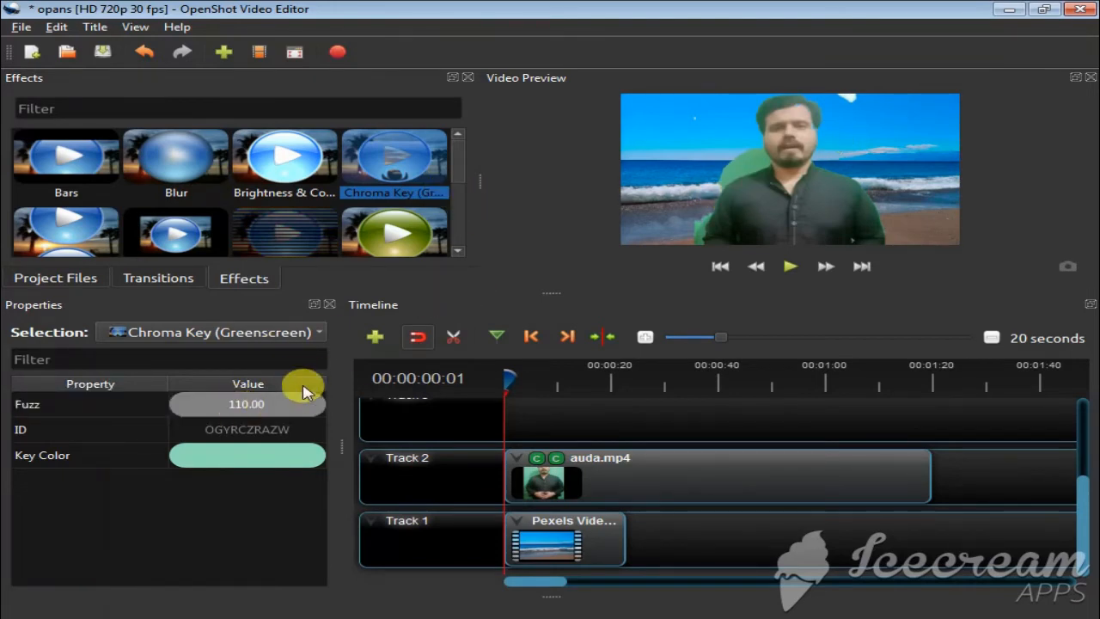
double_click(285, 414)
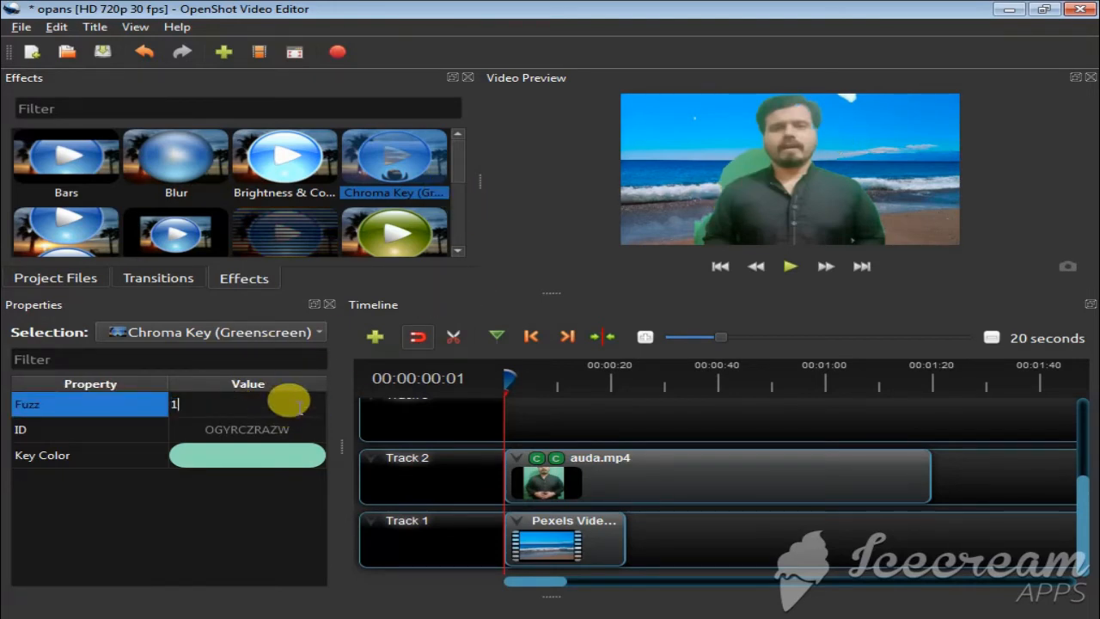
key(Return)
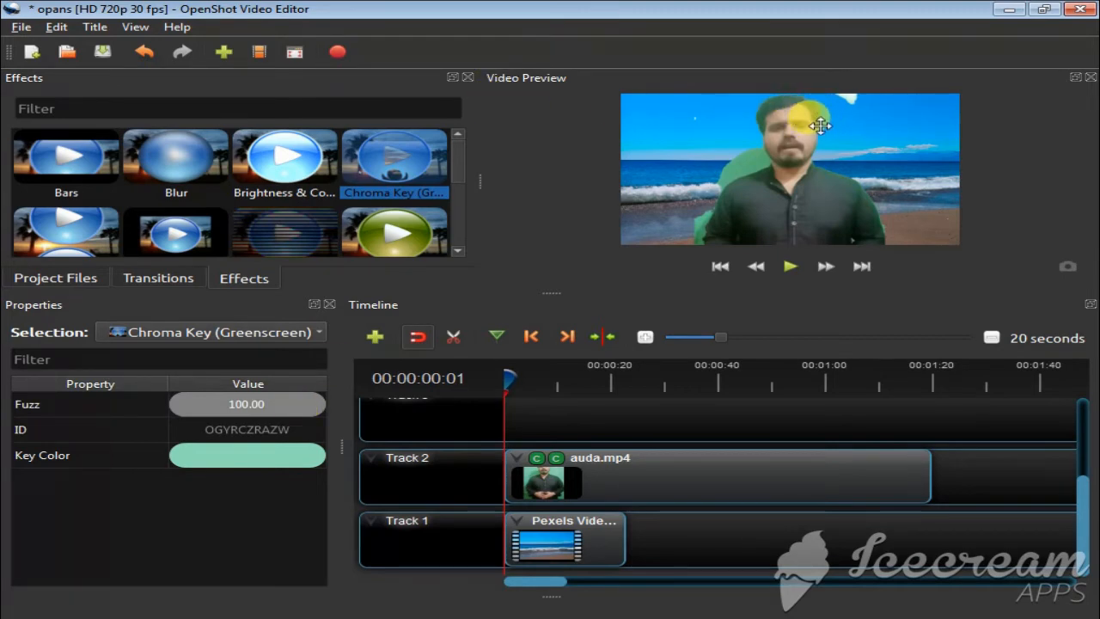
Set the second Chroma Key effect's key color to #57b07f by sampling the leftover green beside the man in the preview
click(557, 464)
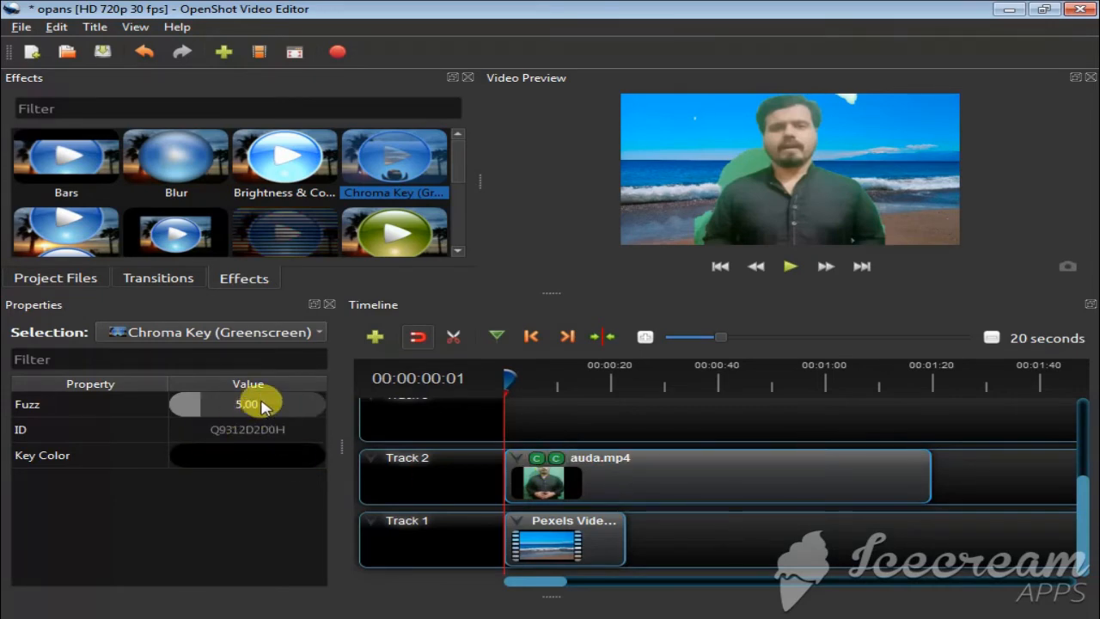
double_click(249, 458)
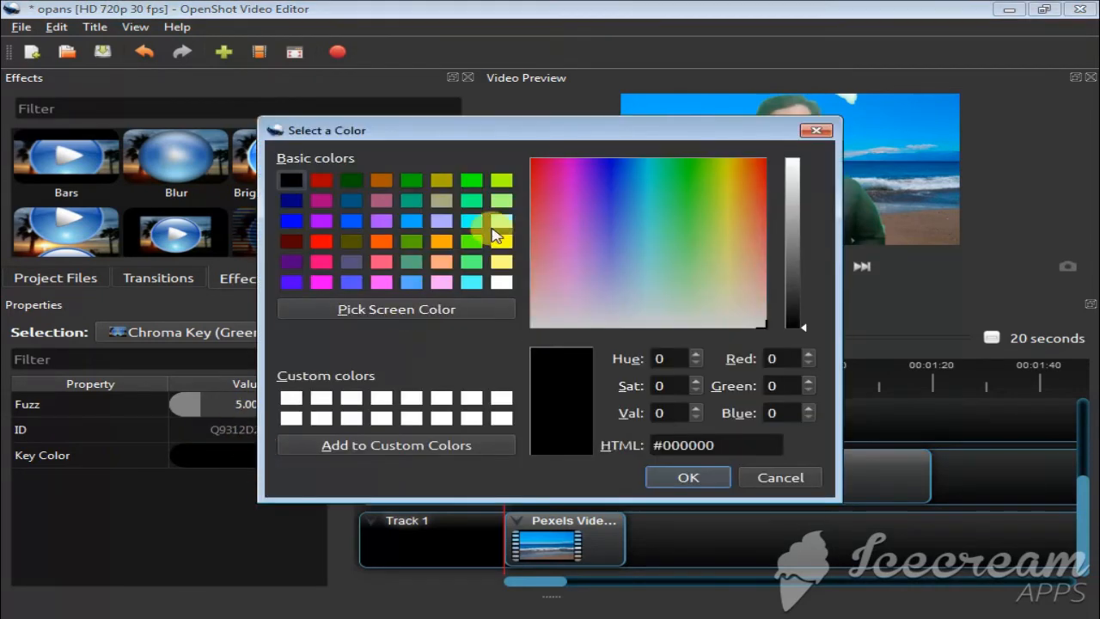
drag(543, 131, 345, 109)
click(205, 286)
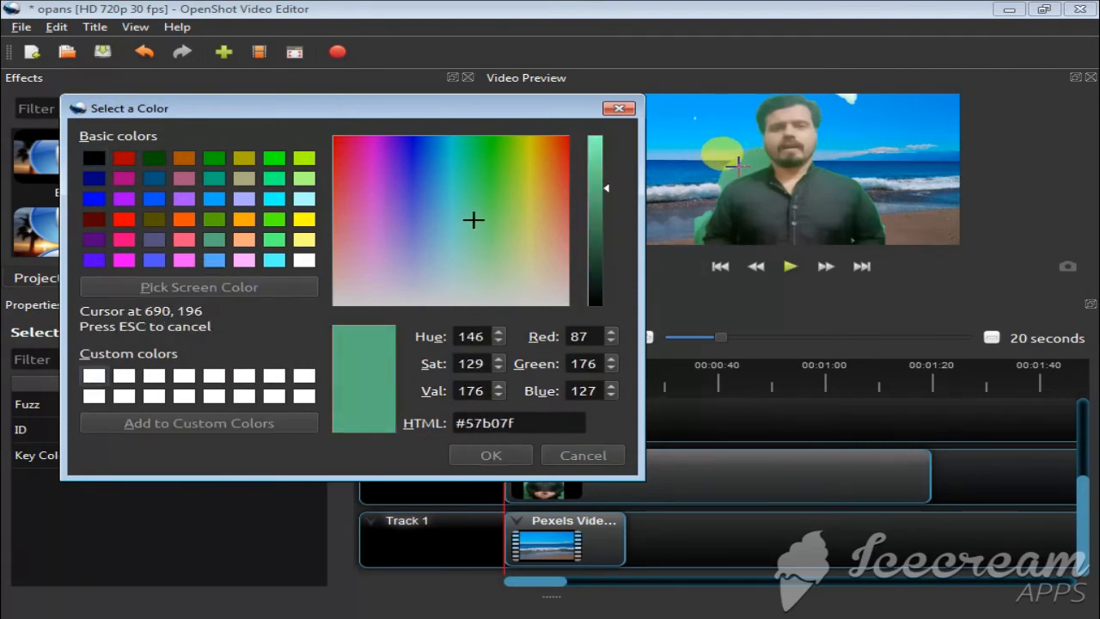
click(742, 166)
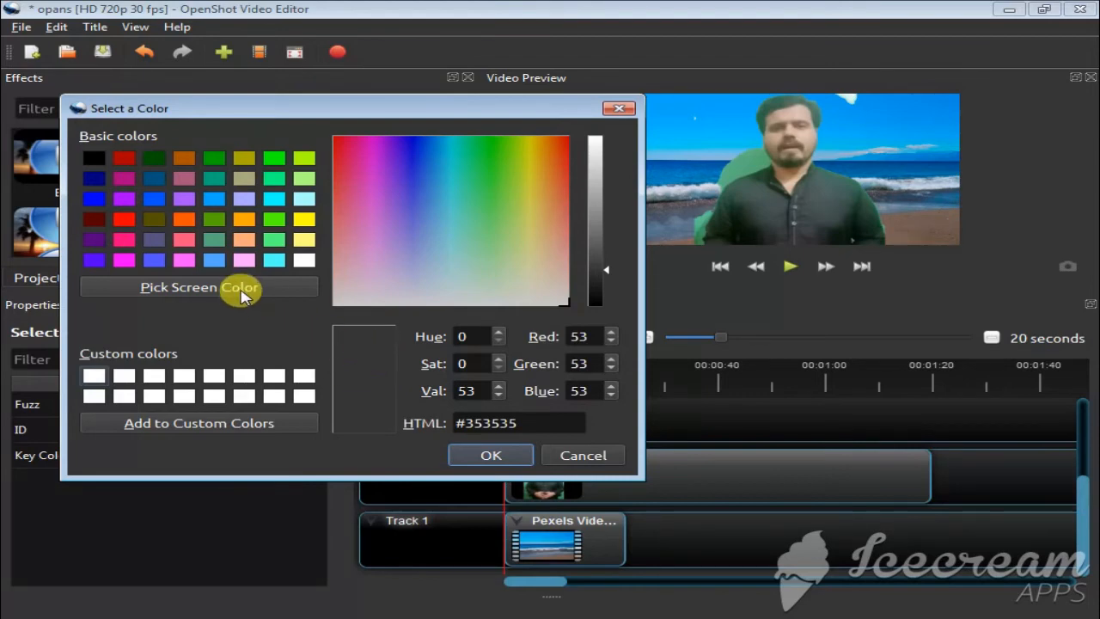
click(241, 292)
click(741, 176)
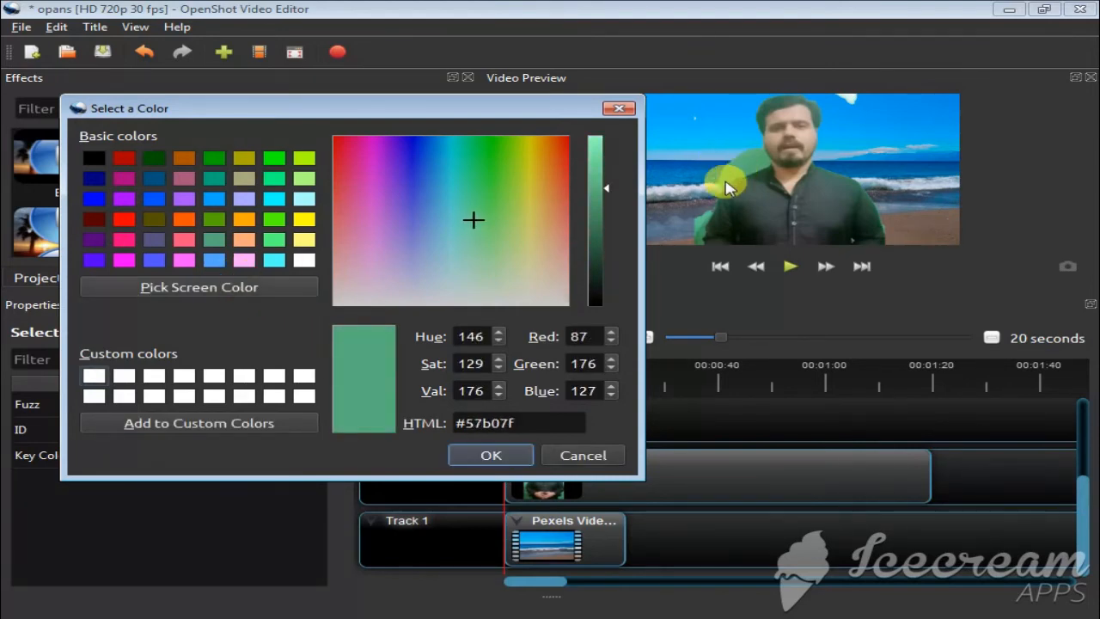
click(484, 456)
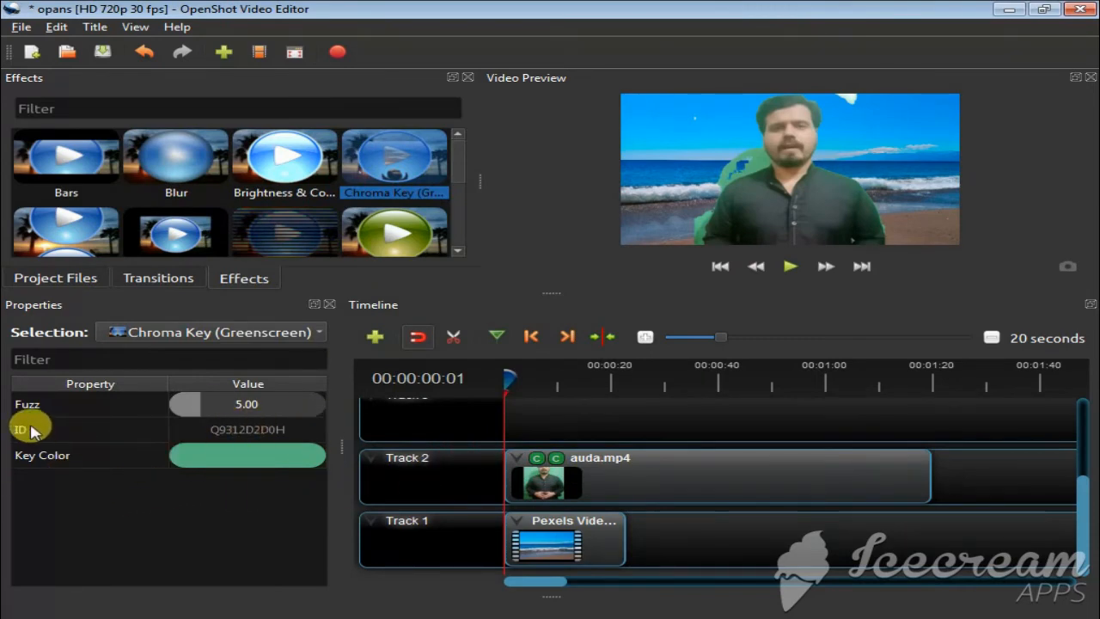
Try fuzz values of 70 and 85 on the second Chroma Key effect and settle on 80
double_click(240, 411)
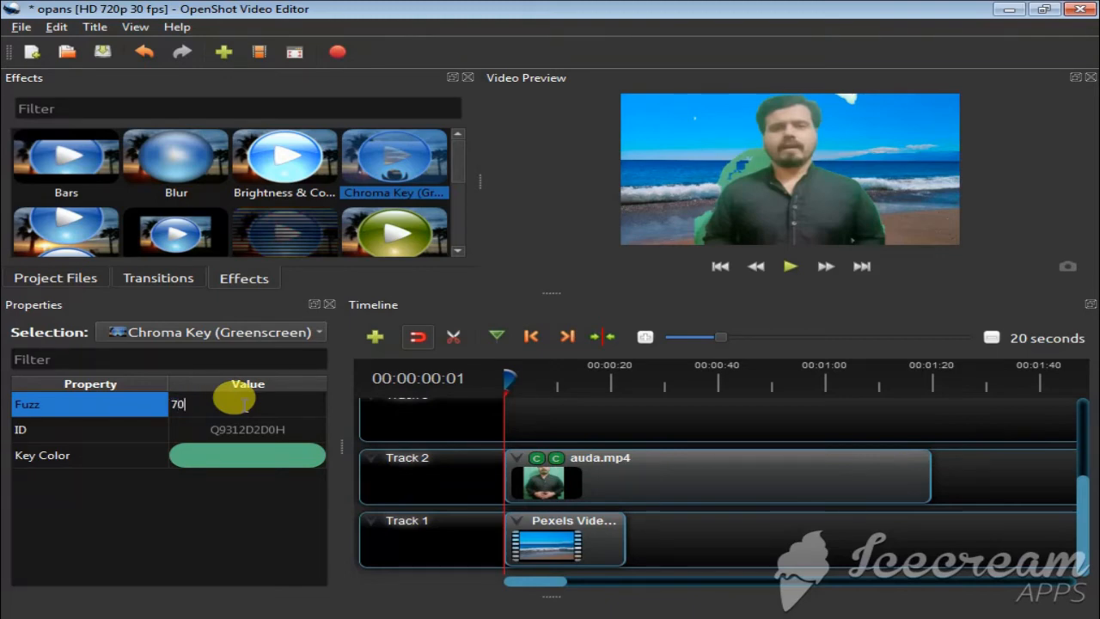
key(Return)
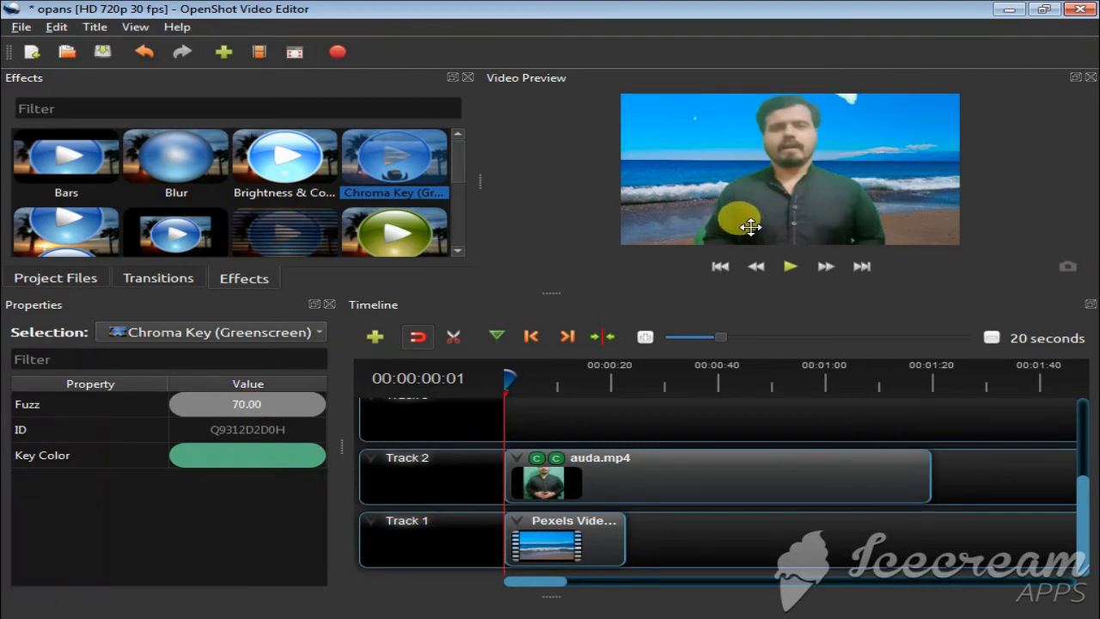
double_click(255, 400)
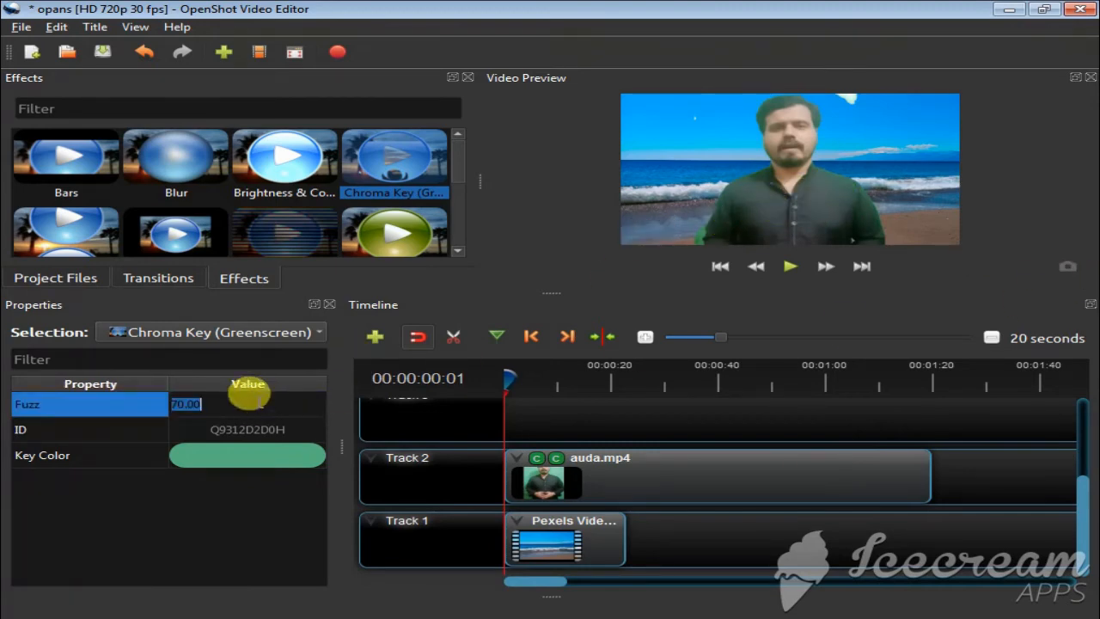
key(Return)
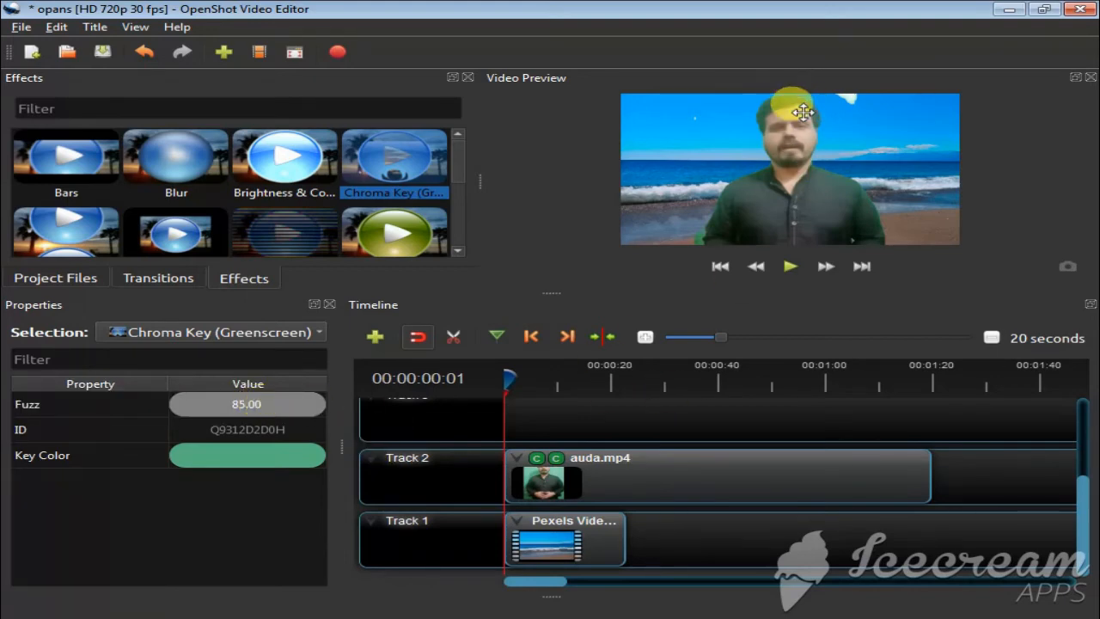
double_click(295, 398)
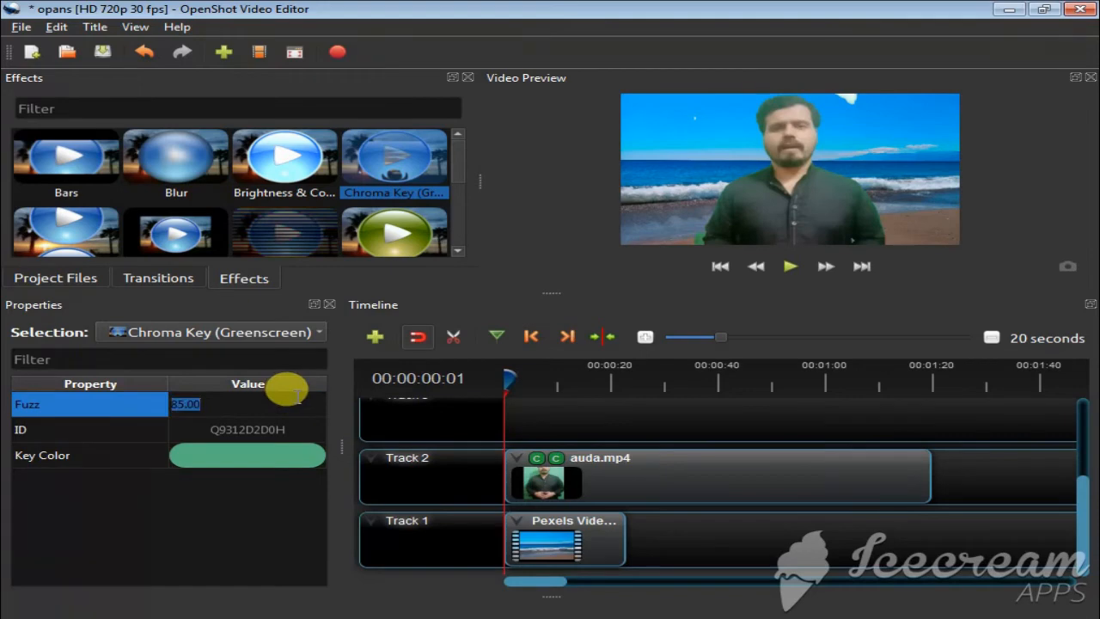
key(Return)
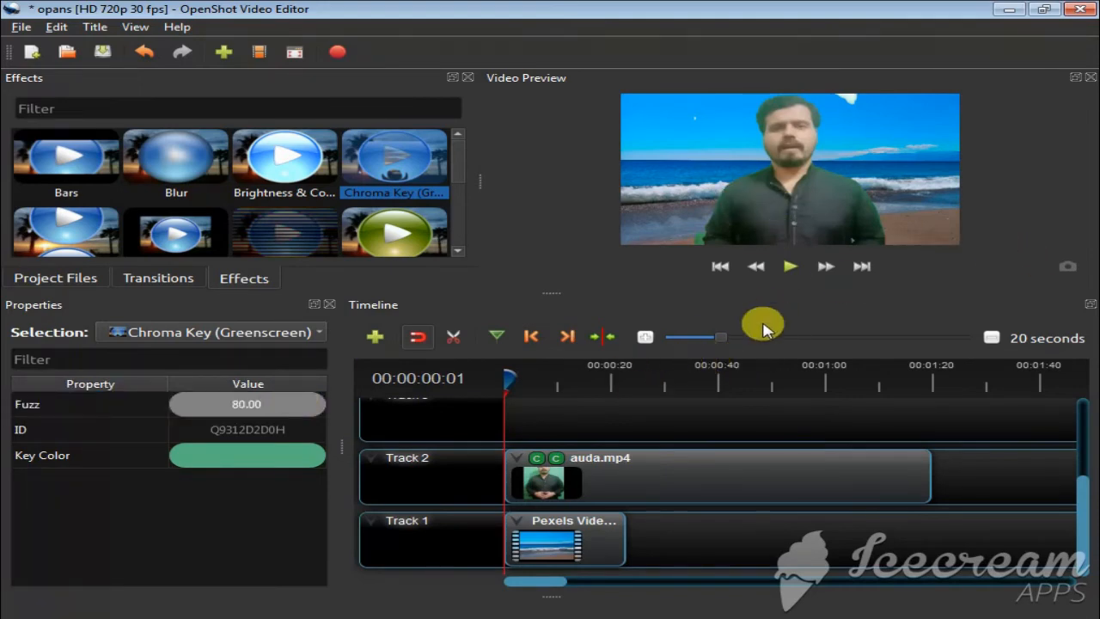
Play the first seconds of the composite to check the keying, and return the playhead to the start
click(791, 267)
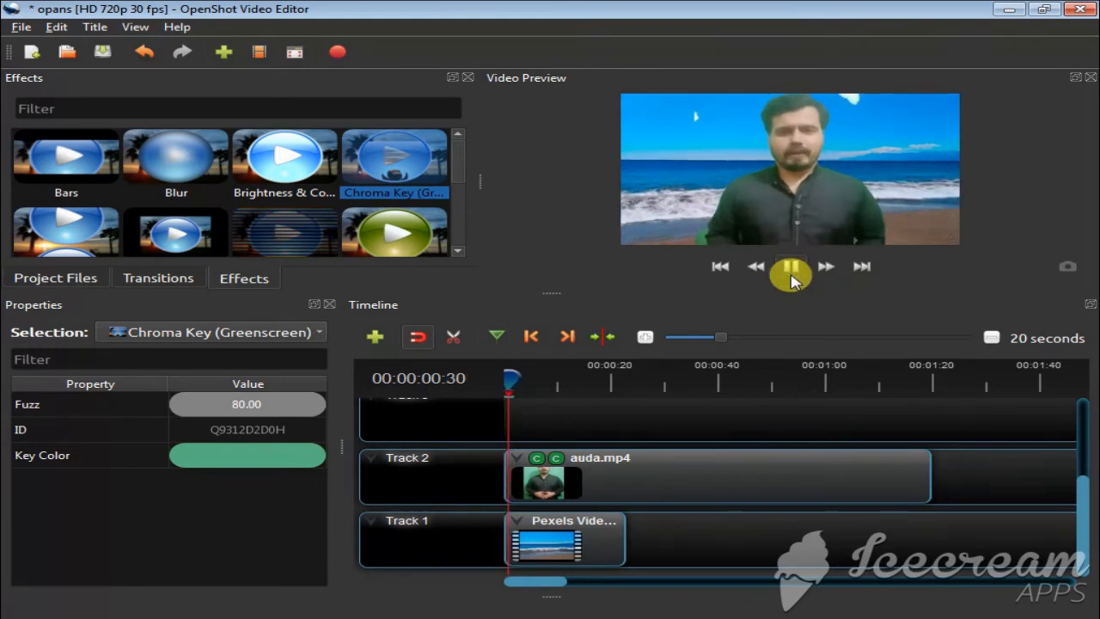
click(791, 269)
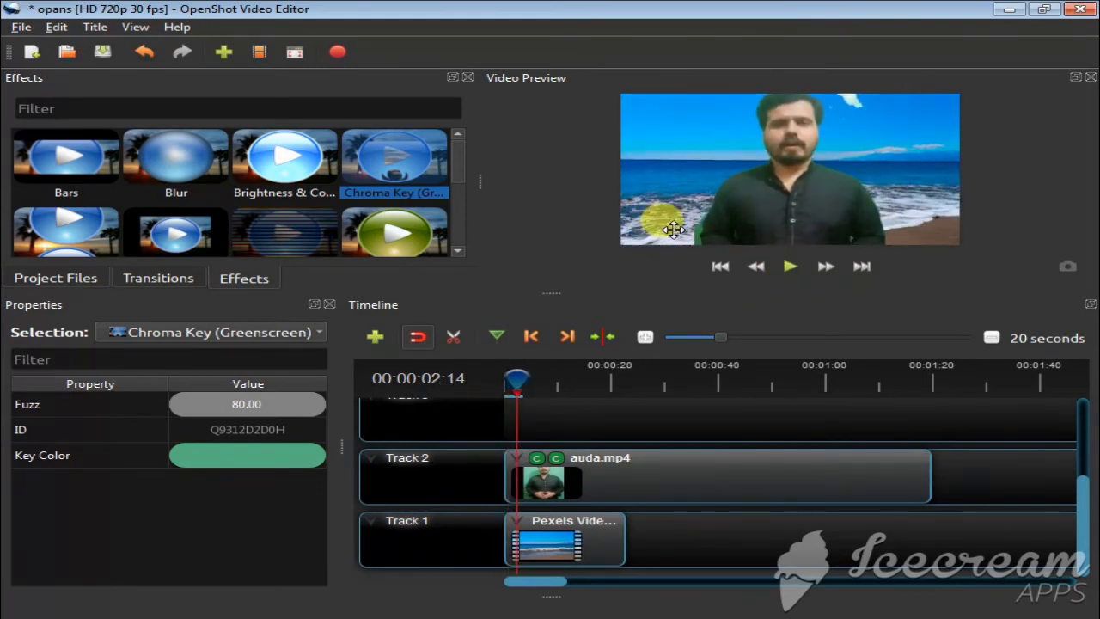
click(591, 494)
click(528, 337)
Add a third Chroma Key (Greenscreen) effect to the auda.mp4 clip on Track 2 and open its properties
drag(378, 172, 602, 533)
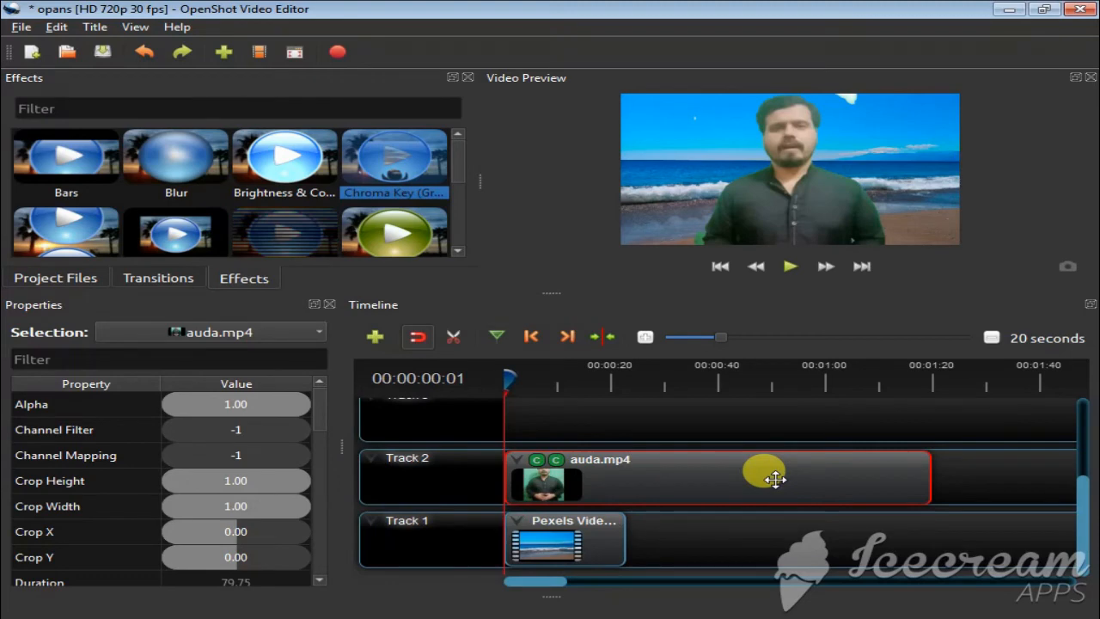
drag(416, 164, 646, 480)
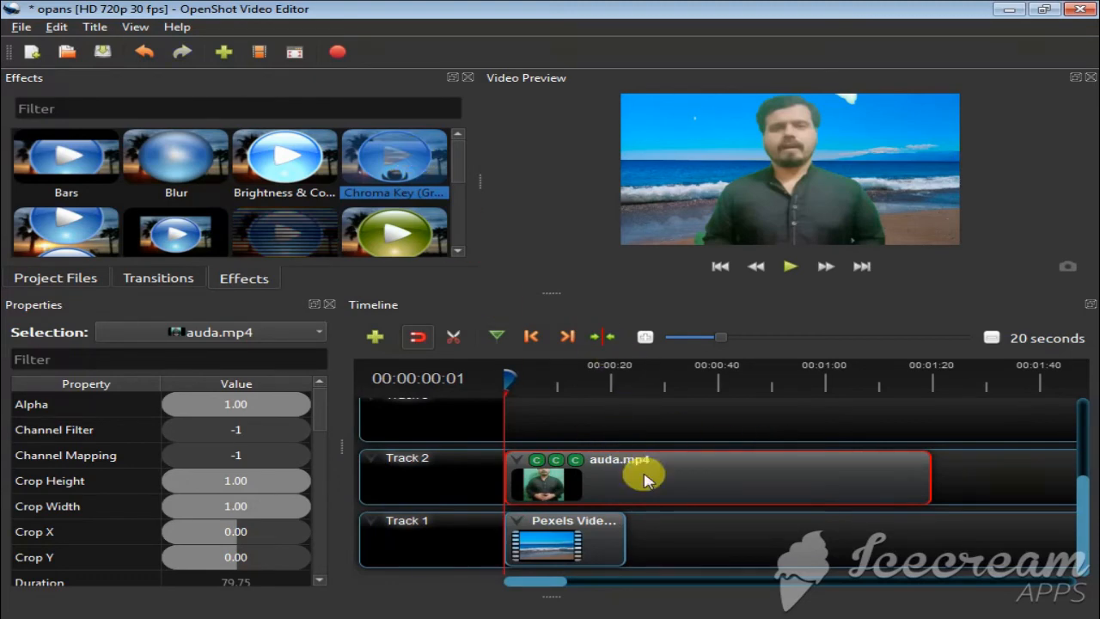
click(576, 465)
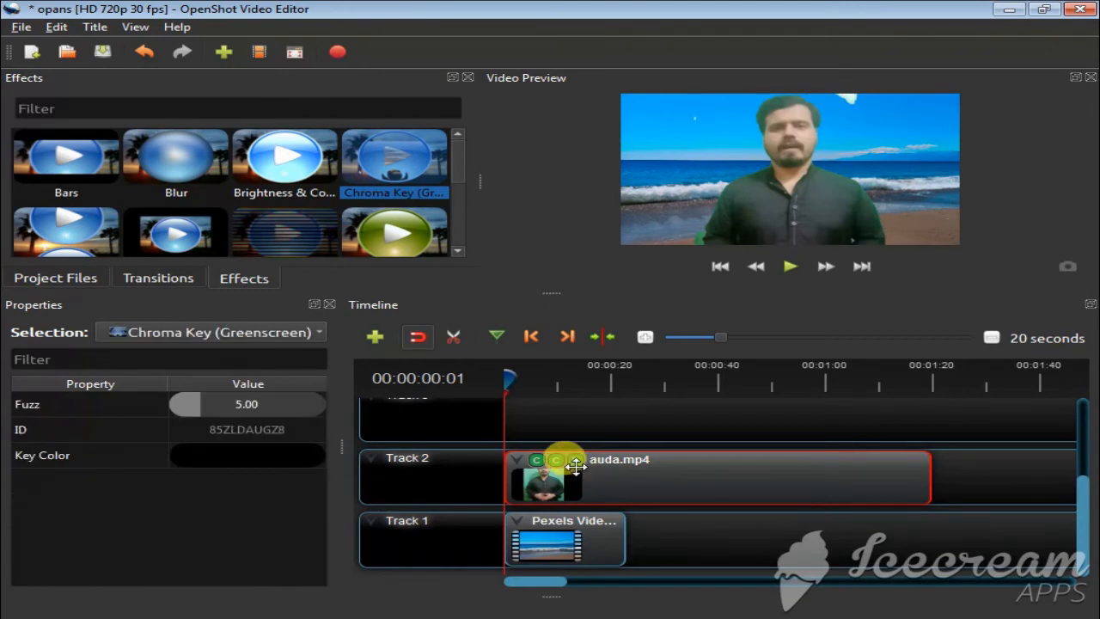
Set the third Chroma Key effect's key color by sampling the green remnant beside the man's arm at the preview's lower edge
double_click(258, 457)
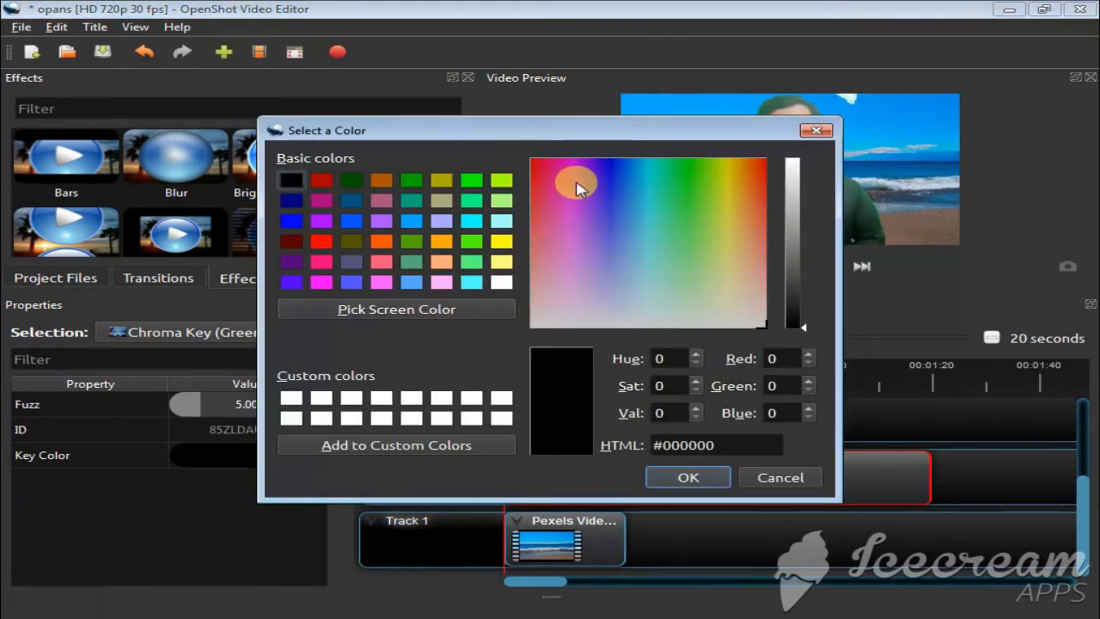
drag(624, 131, 320, 108)
click(163, 290)
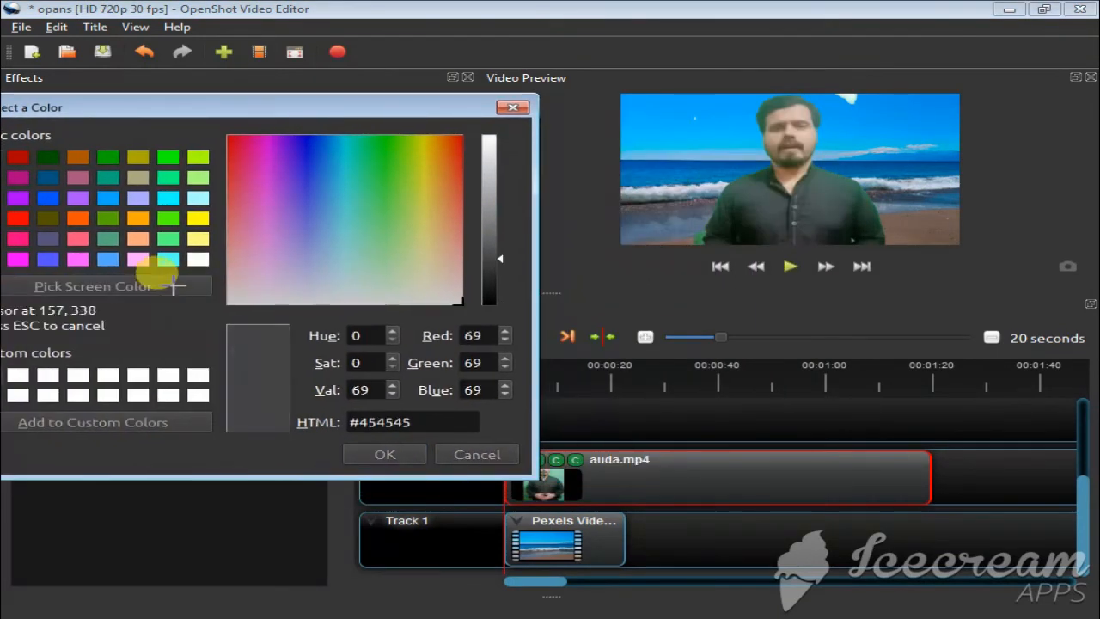
click(703, 243)
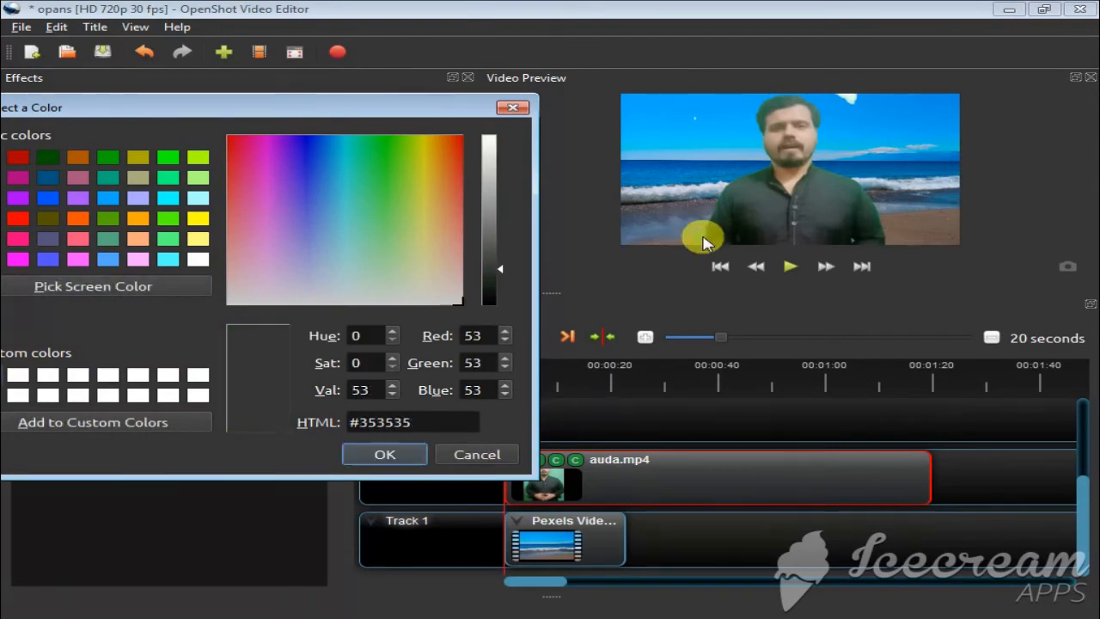
click(123, 287)
click(701, 233)
click(383, 453)
Try a fuzz of 30 on the third Chroma Key effect and settle on 20
double_click(248, 404)
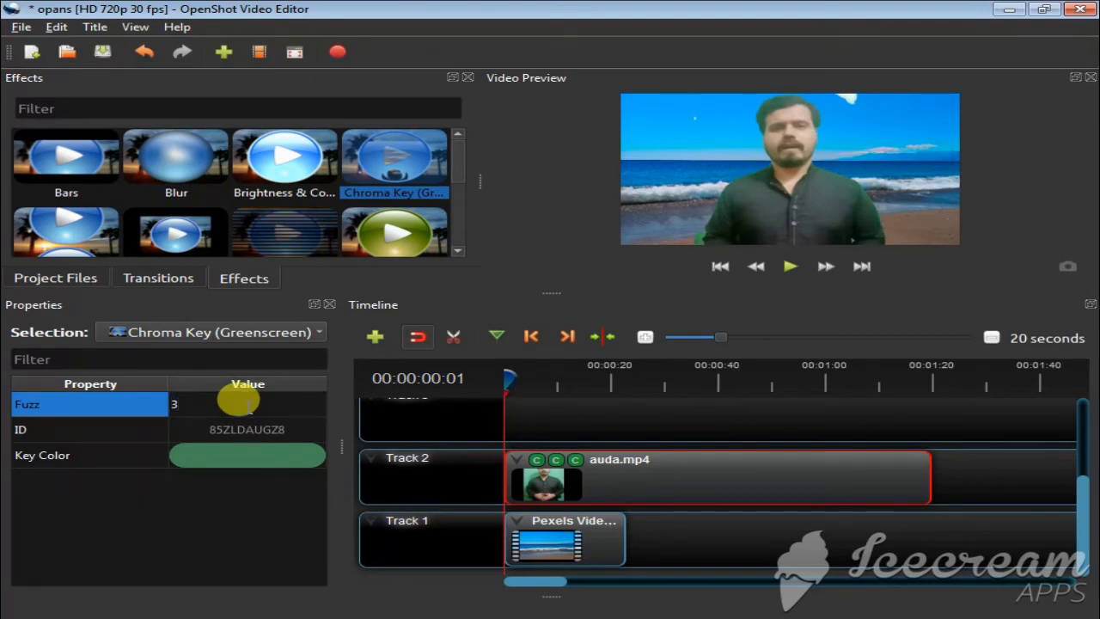
key(Return)
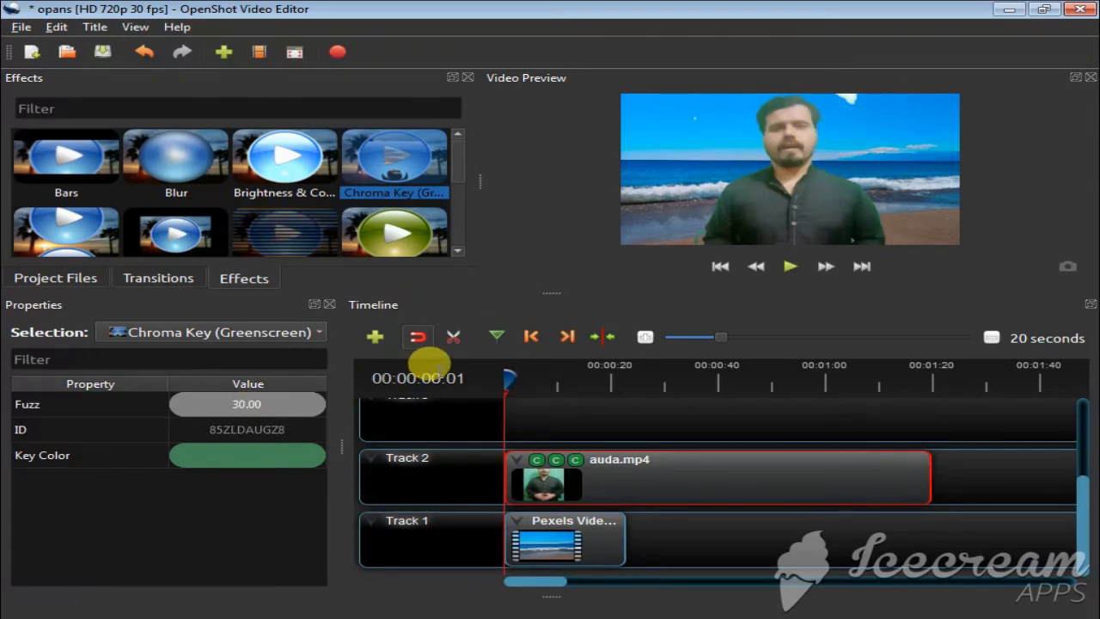
double_click(239, 400)
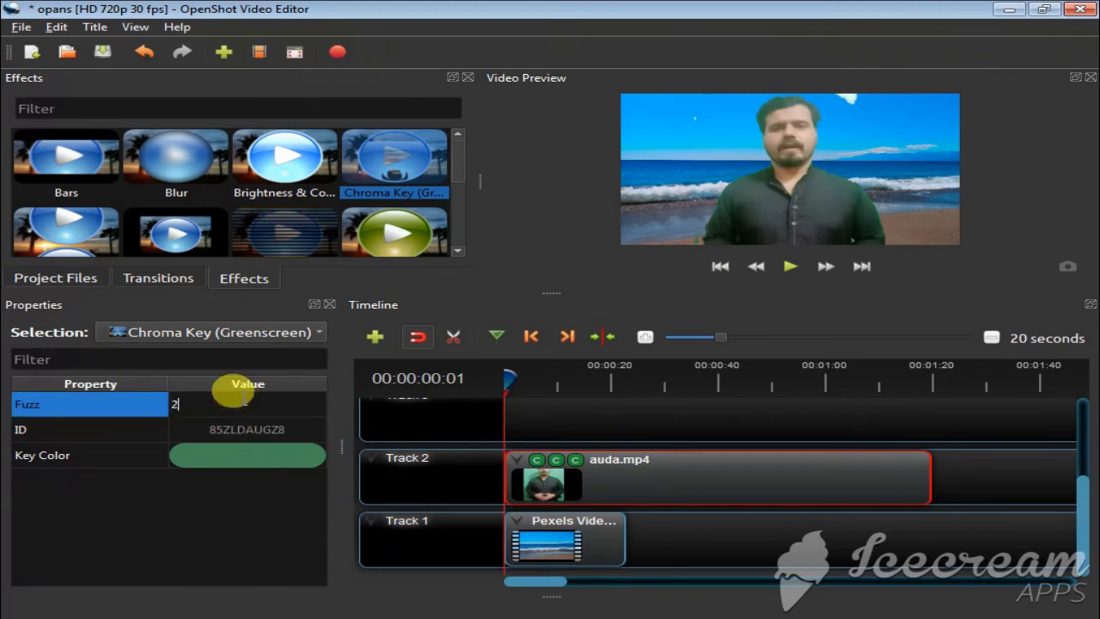
key(Return)
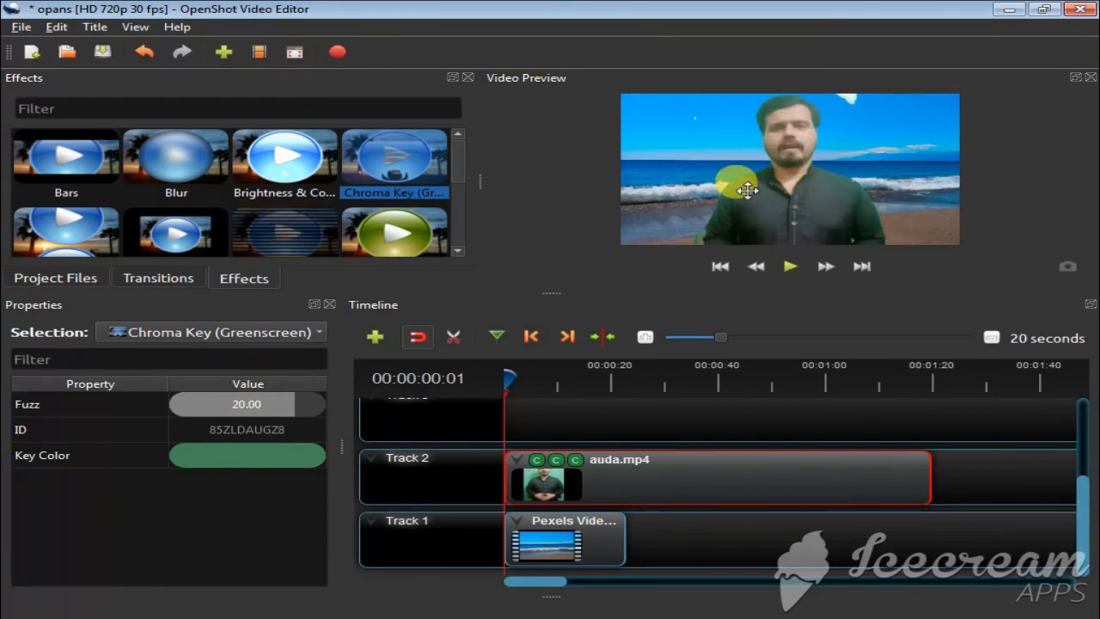
Play the composite and scrub through the timeline to check the keying and where the beach background ends
click(788, 273)
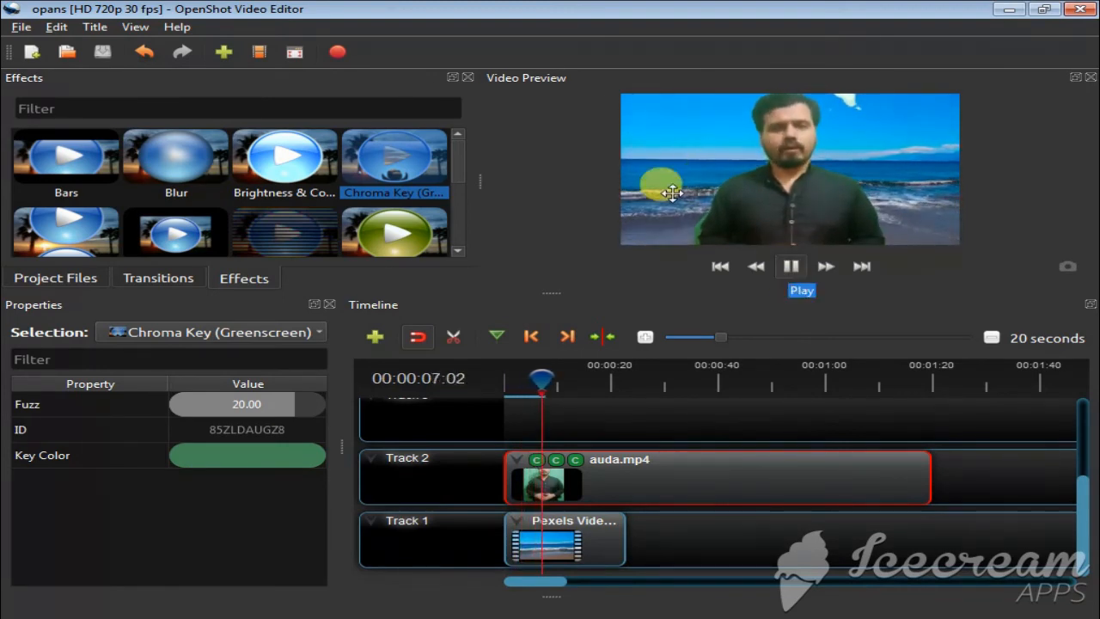
click(791, 265)
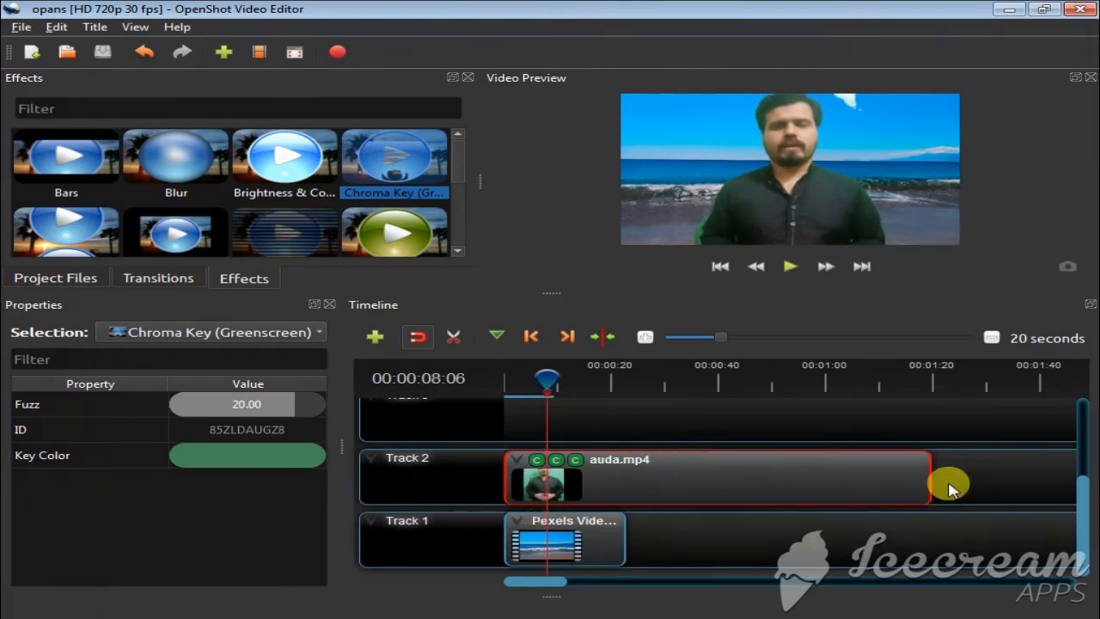
drag(548, 378, 643, 382)
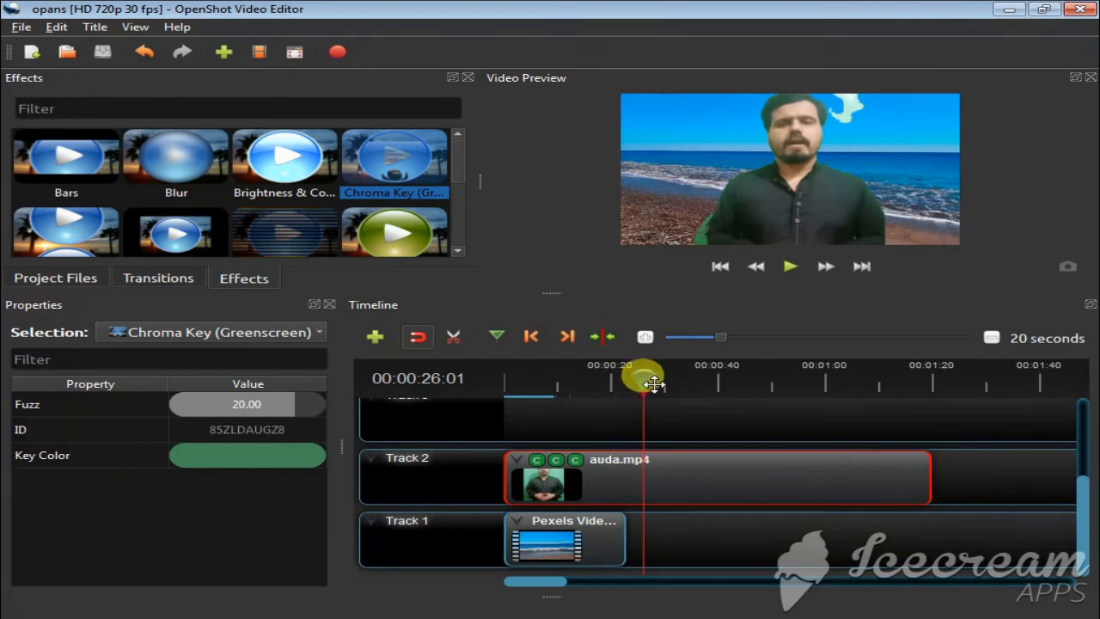
drag(646, 381, 584, 375)
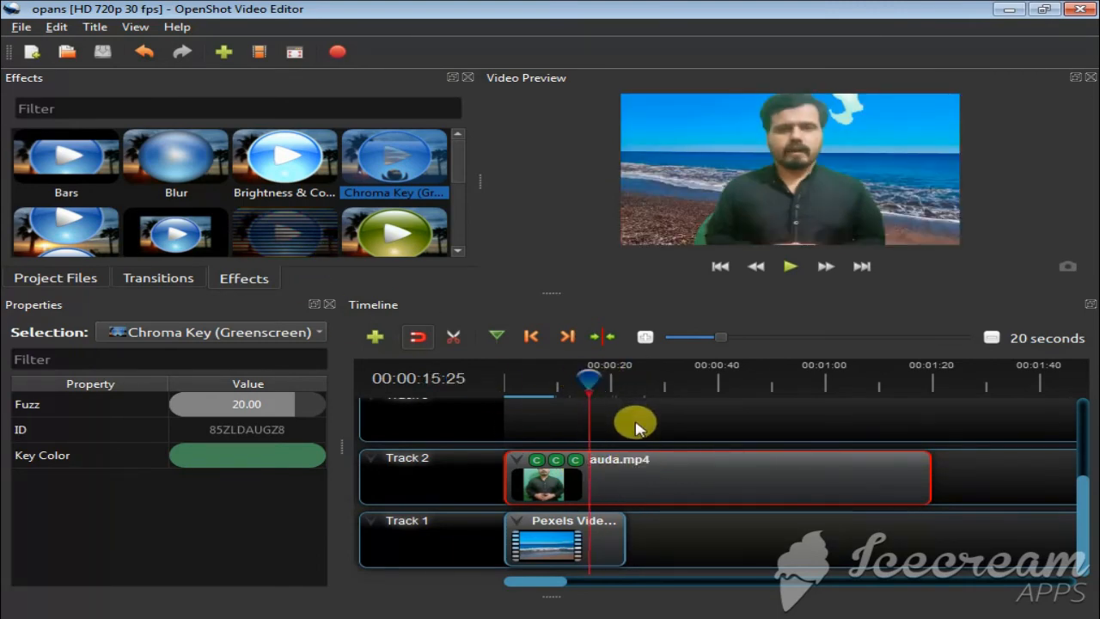
drag(602, 375, 642, 378)
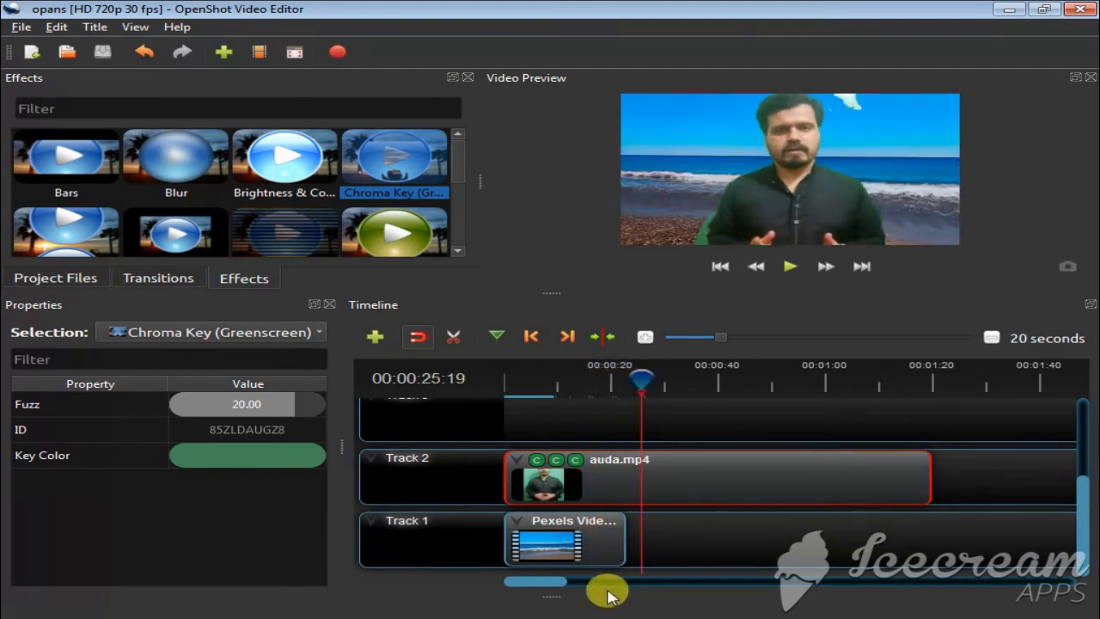
Add a second copy of the Pexels beach video to Track 1 directly after the first one
click(76, 276)
drag(65, 159, 719, 540)
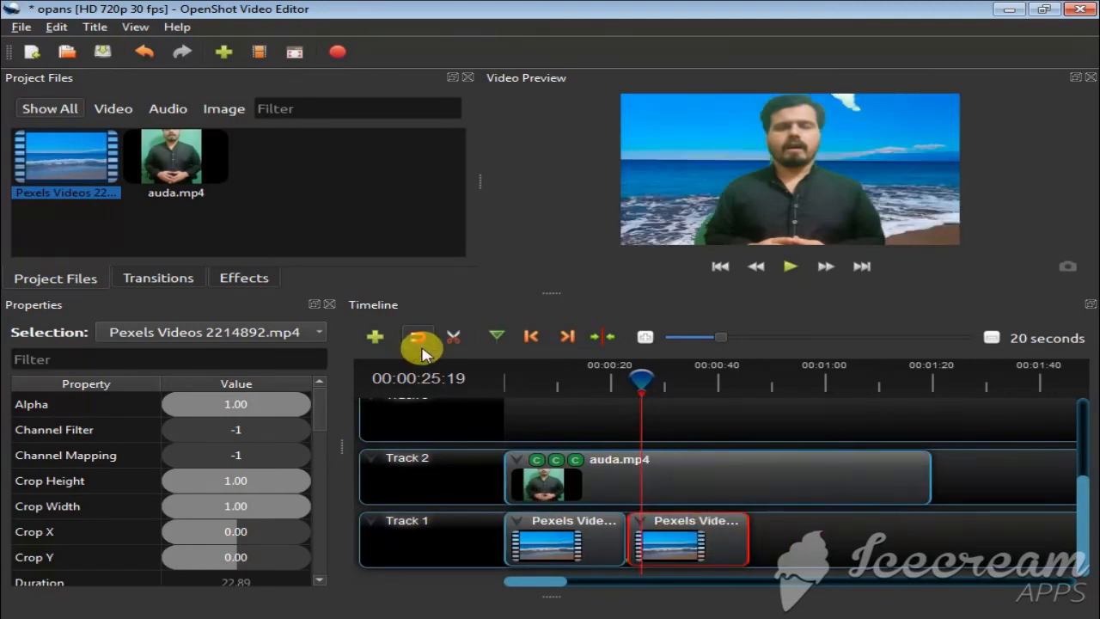
Split the auda.mp4 clip on Track 2 at about 27 seconds and move its second part later to open a gap
click(455, 335)
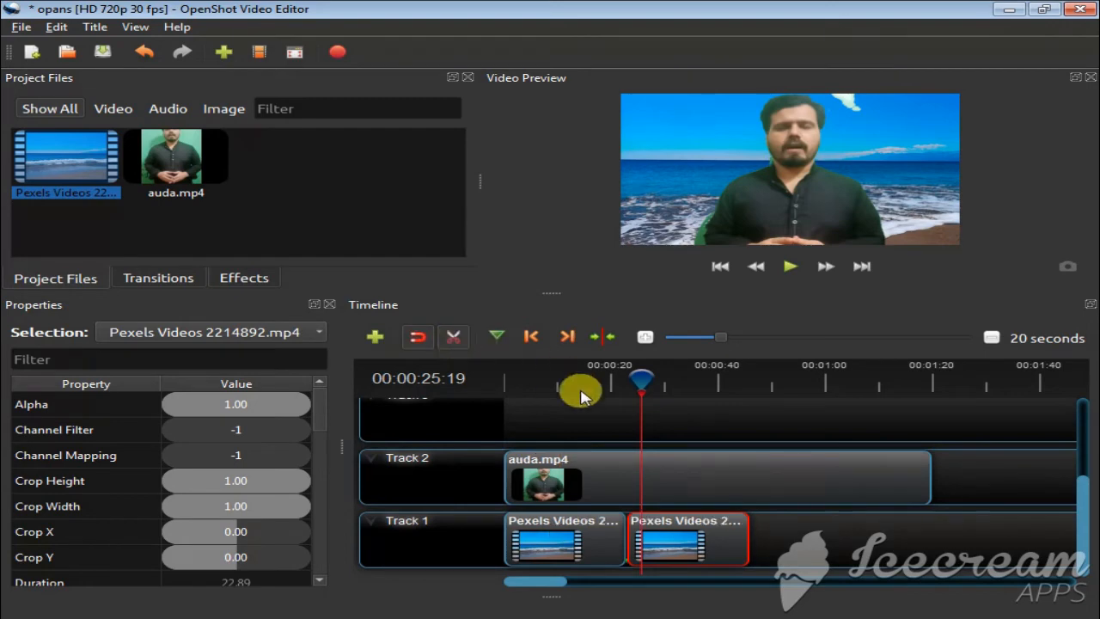
click(648, 451)
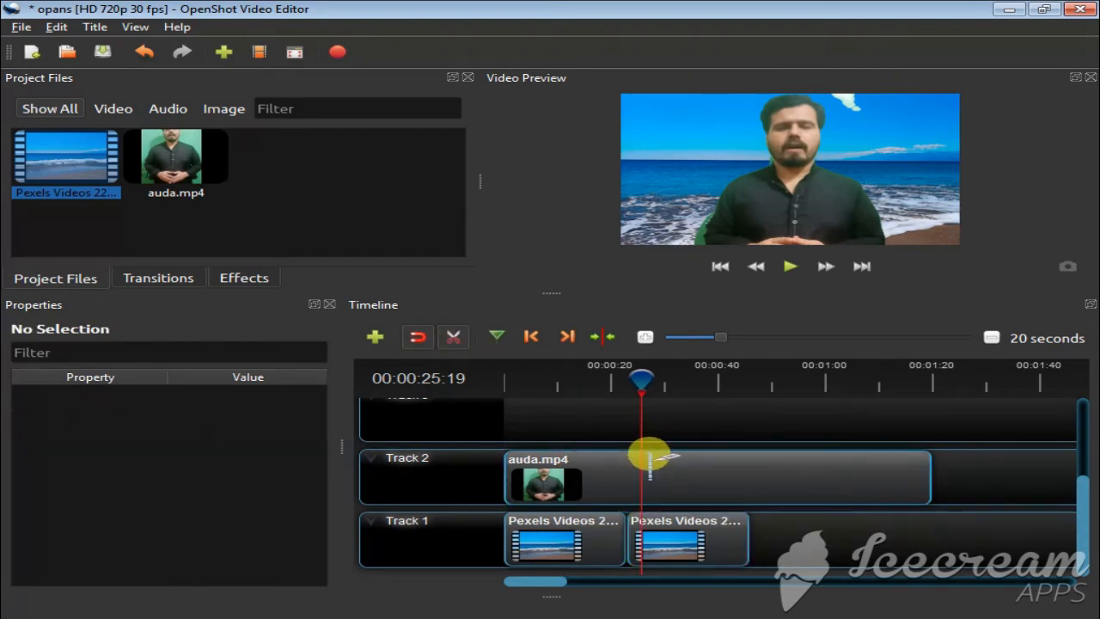
click(650, 457)
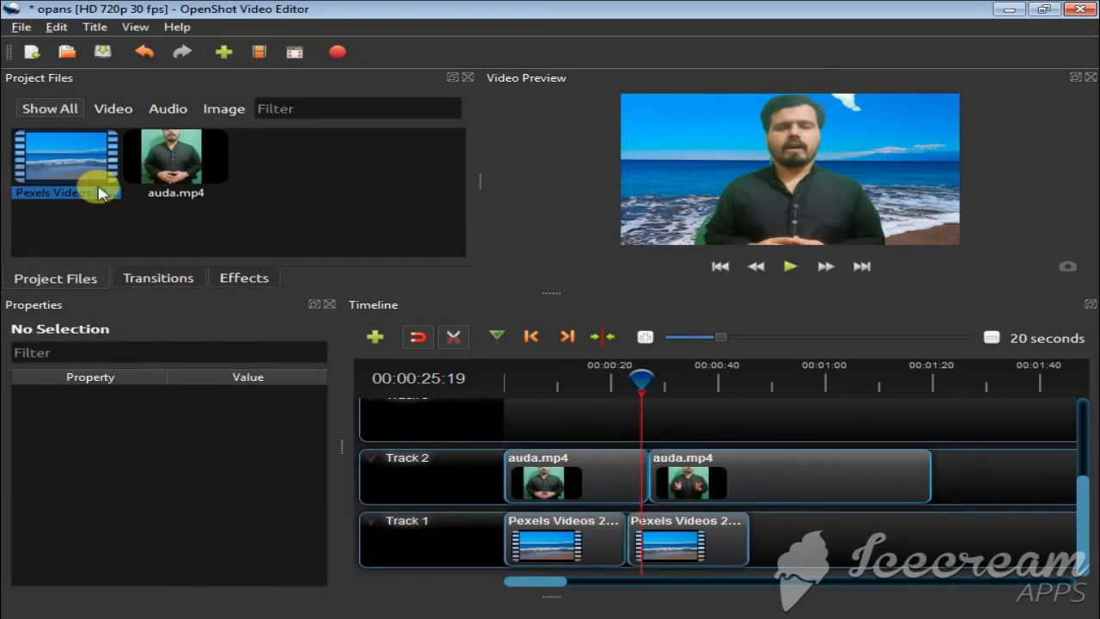
click(454, 336)
drag(671, 465, 768, 464)
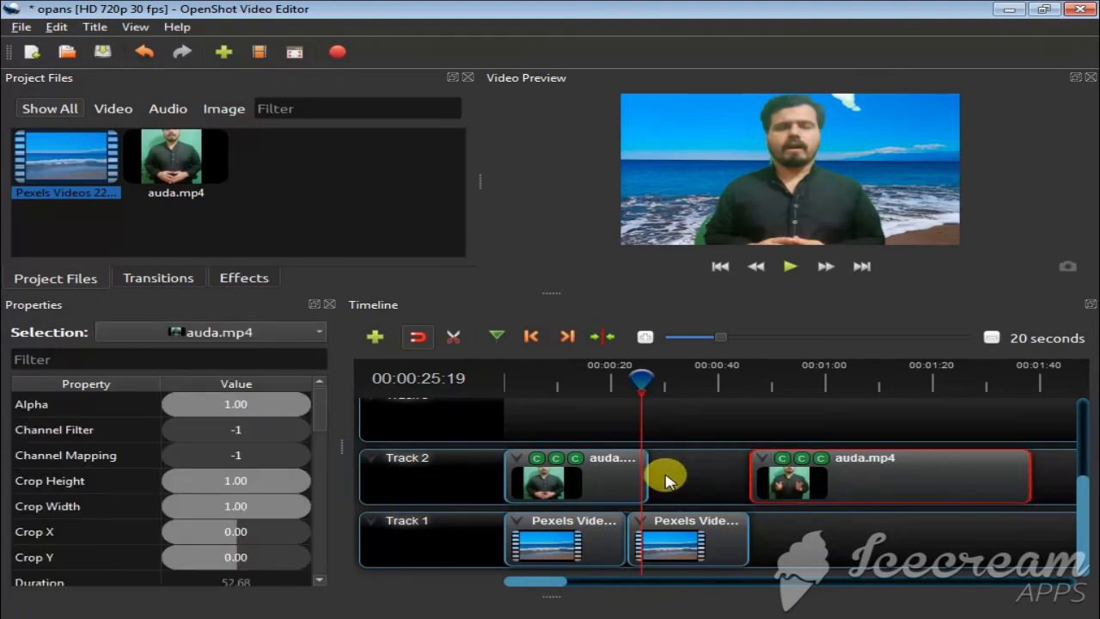
Insert the Pexels beach video between the two auda.mp4 parts on Track 2, placing the second part right after it
click(163, 172)
drag(59, 165, 644, 387)
drag(821, 485, 879, 485)
drag(729, 423, 722, 471)
drag(864, 471, 841, 462)
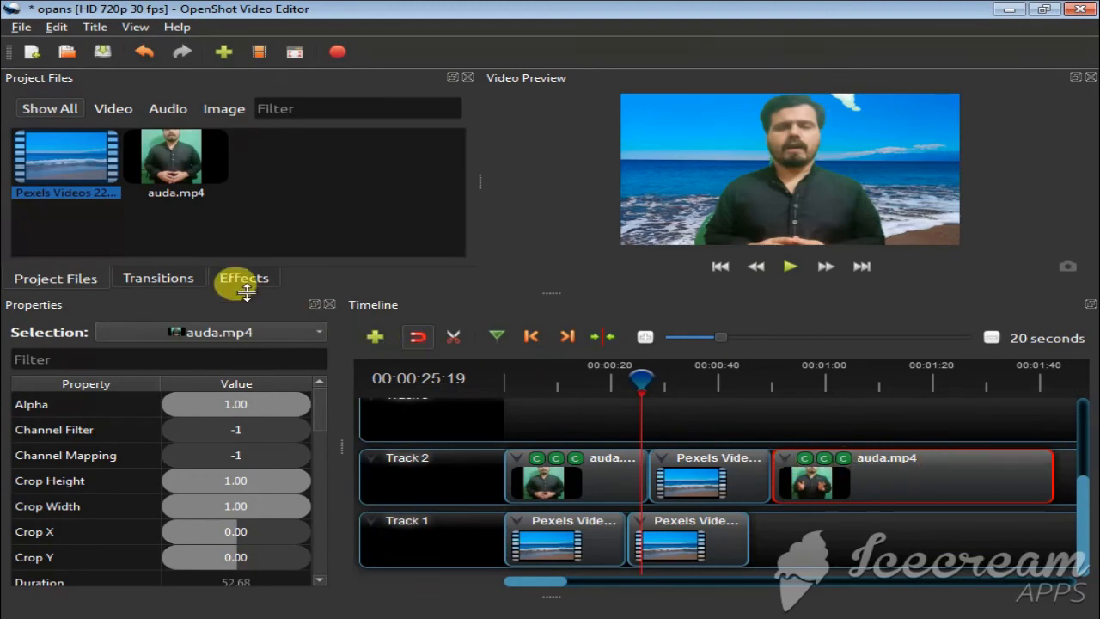
Split the second auda.mp4 part on Track 2 at about 1 minute 13 seconds and leave the Razor tool
click(455, 339)
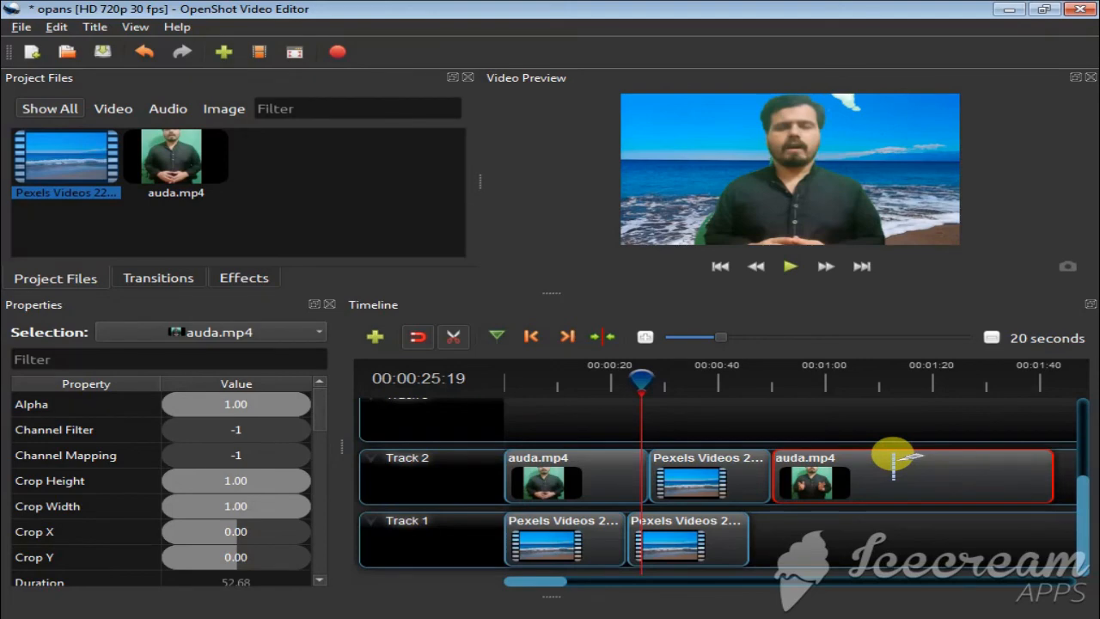
click(894, 457)
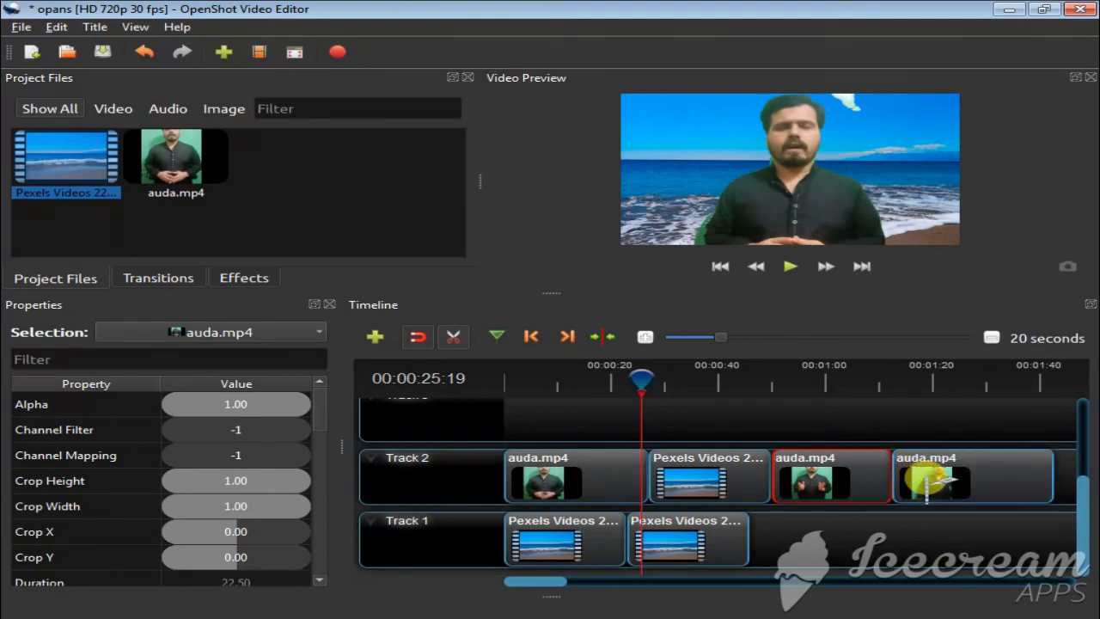
click(453, 336)
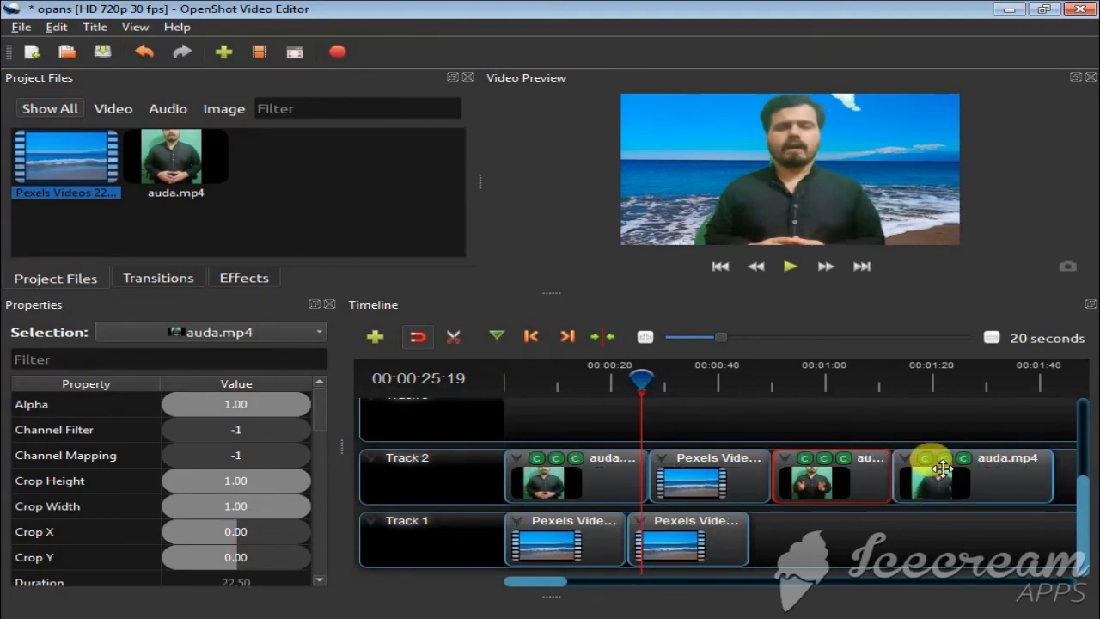